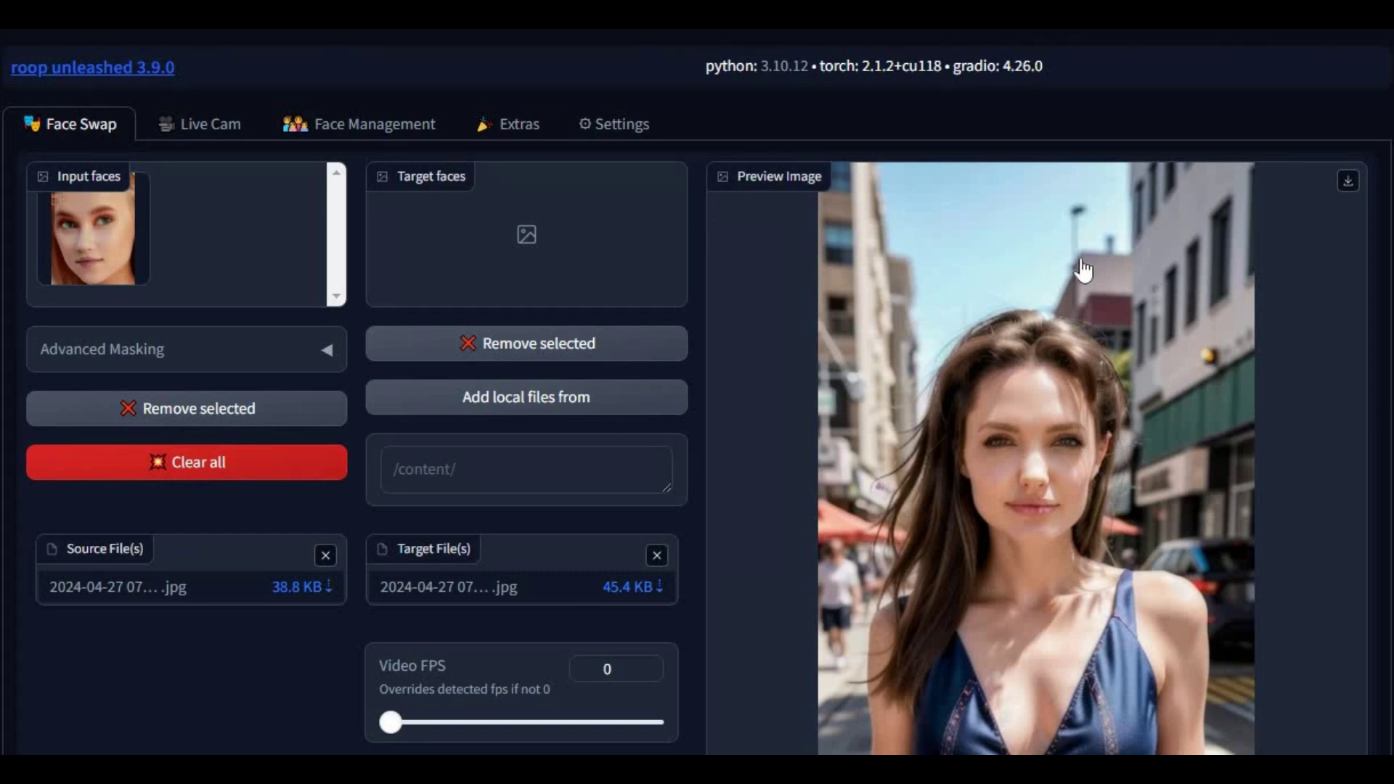
pyautogui.scroll(-1, 1082, 270)
pyautogui.scroll(-1, 1081, 269)
pyautogui.scroll(-1, 1081, 269)
pyautogui.scroll(-3, 1082, 269)
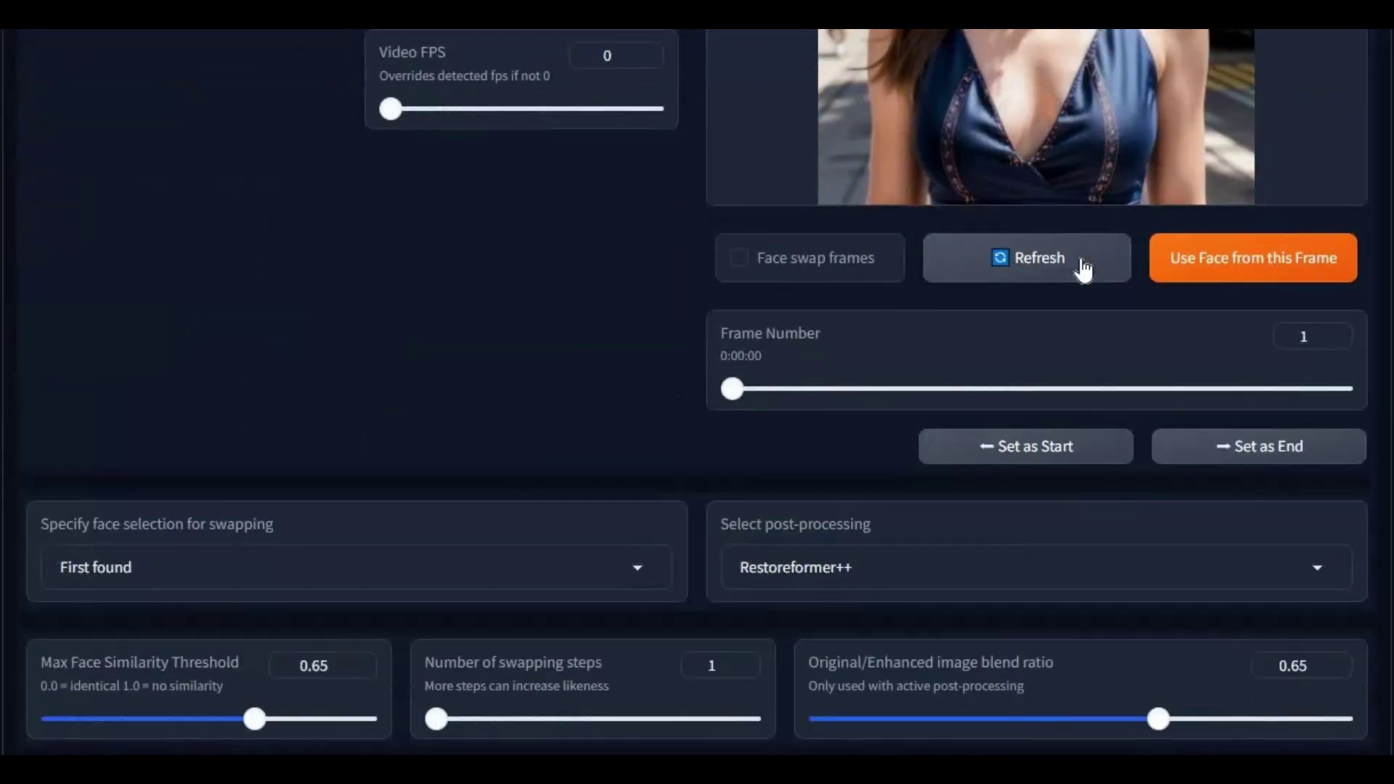
pyautogui.scroll(-3, 1082, 268)
pyautogui.scroll(-2, 1082, 269)
pyautogui.scroll(-3, 1082, 269)
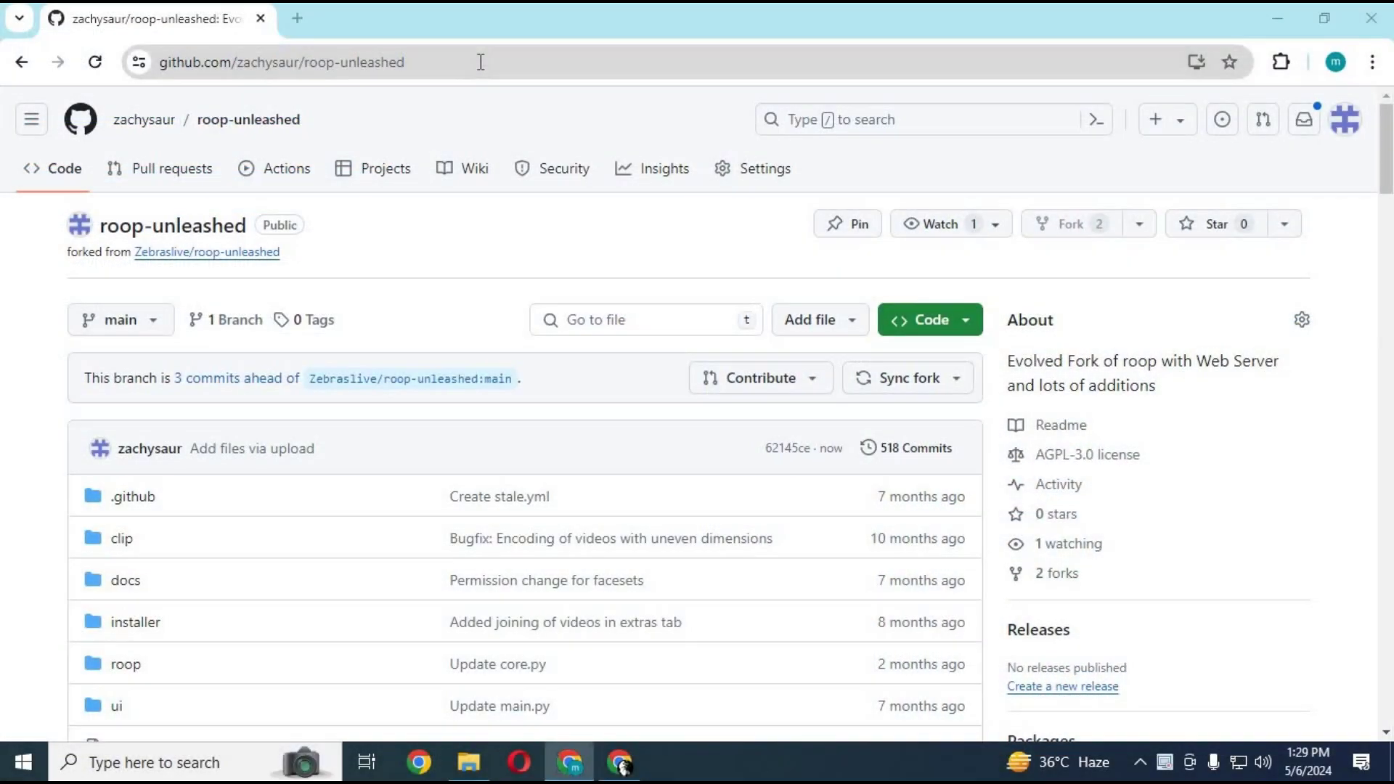
# Open the roop_unleashed Google.Collab.ipynb preview from the roop-unleashed GitHub repository.
pyautogui.click(480, 62)
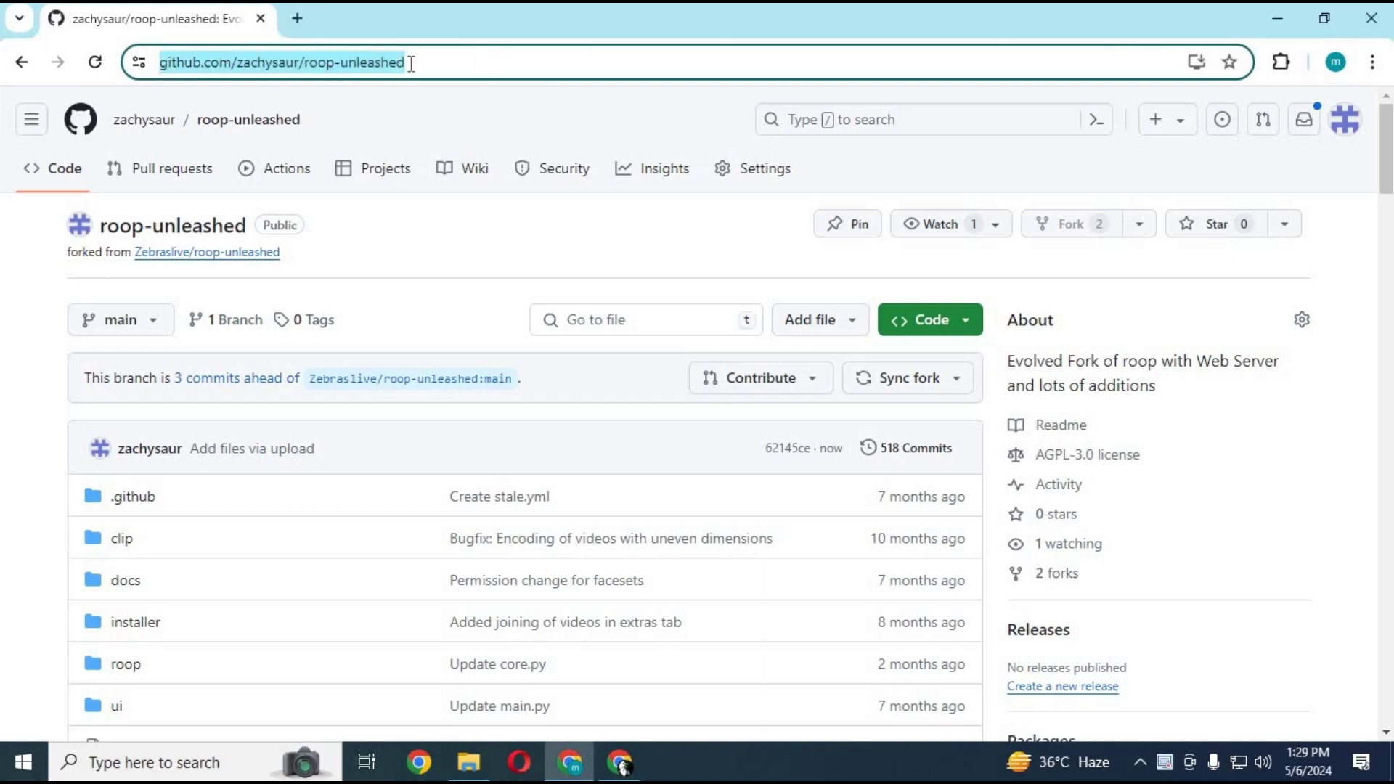
pyautogui.scroll(-2, 582, 334)
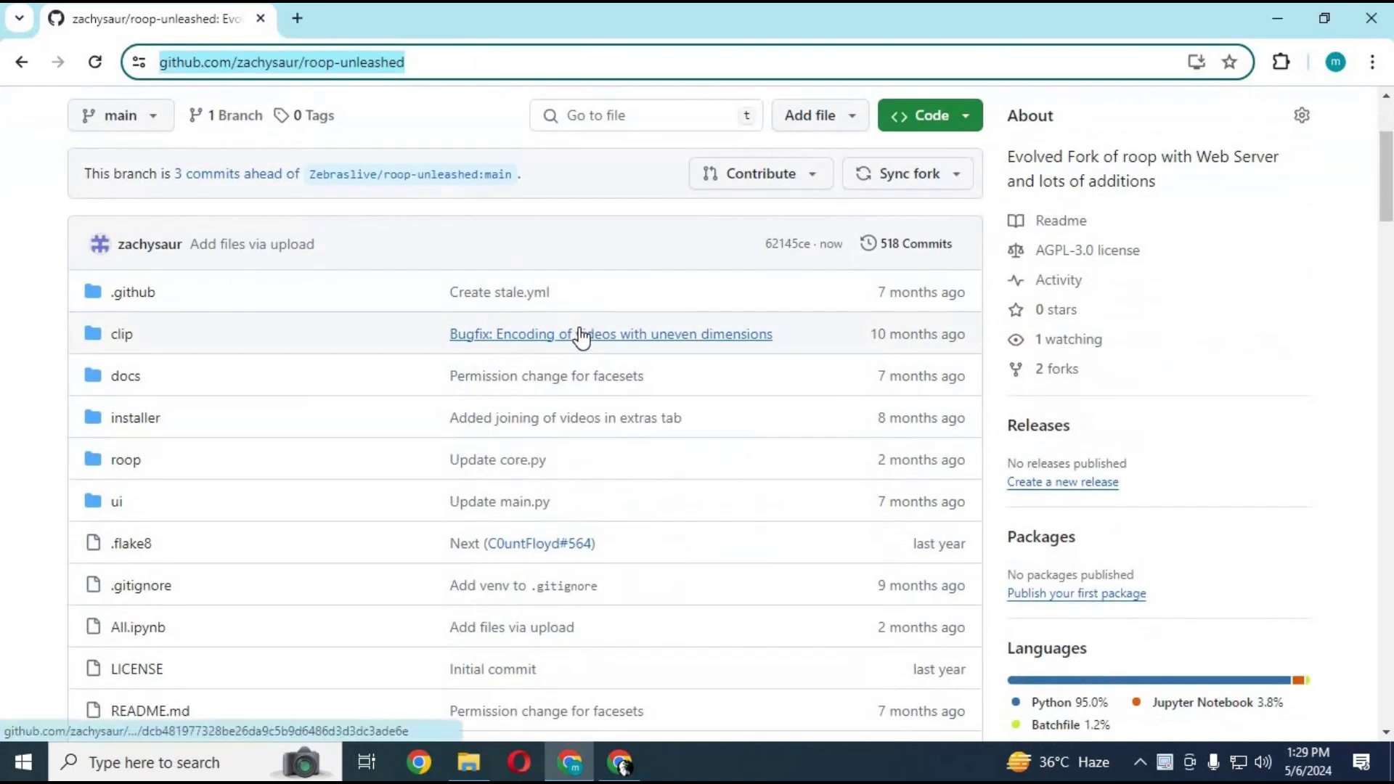
pyautogui.scroll(-3, 582, 334)
pyautogui.scroll(1, 305, 619)
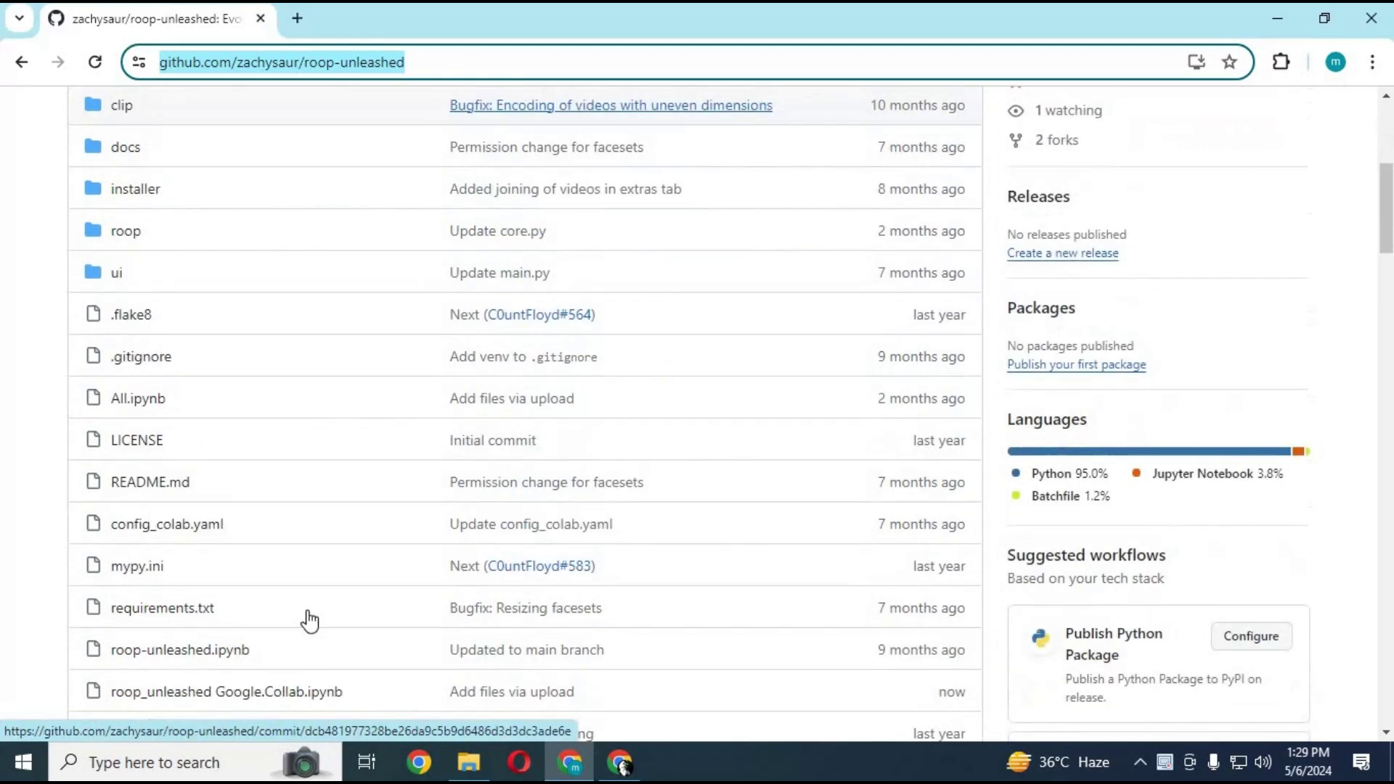
pyautogui.scroll(-1, 208, 619)
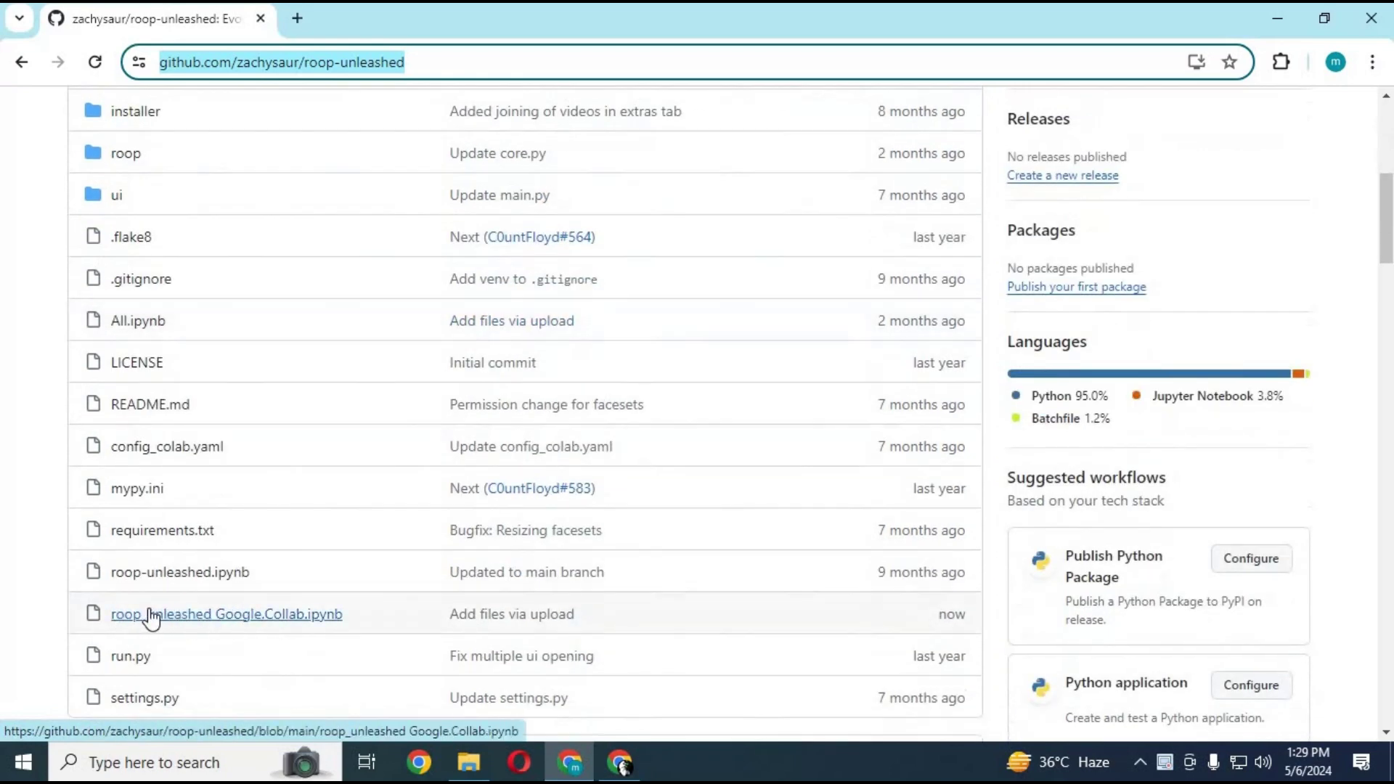
pyautogui.click(234, 620)
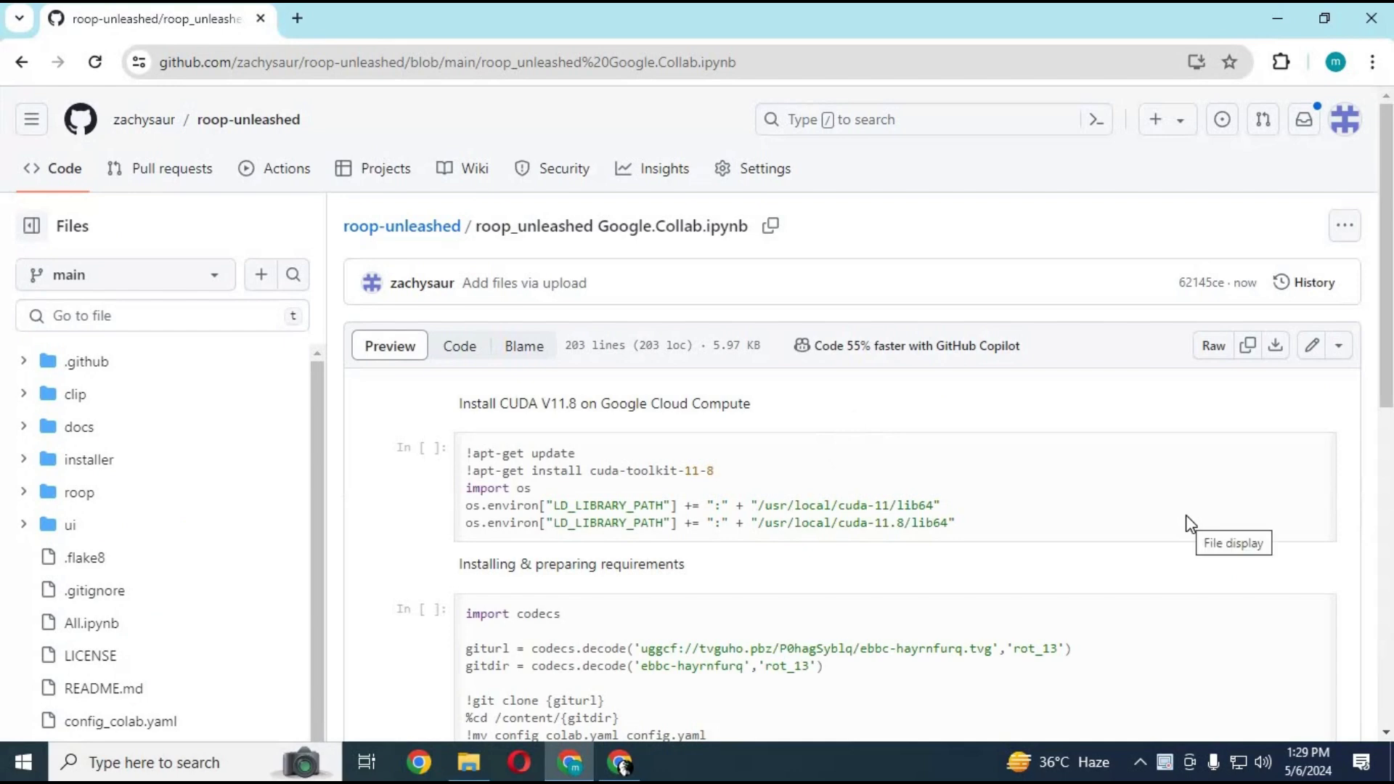
pyautogui.scroll(-4, 1190, 524)
pyautogui.scroll(3, 1189, 524)
pyautogui.scroll(2, 1189, 523)
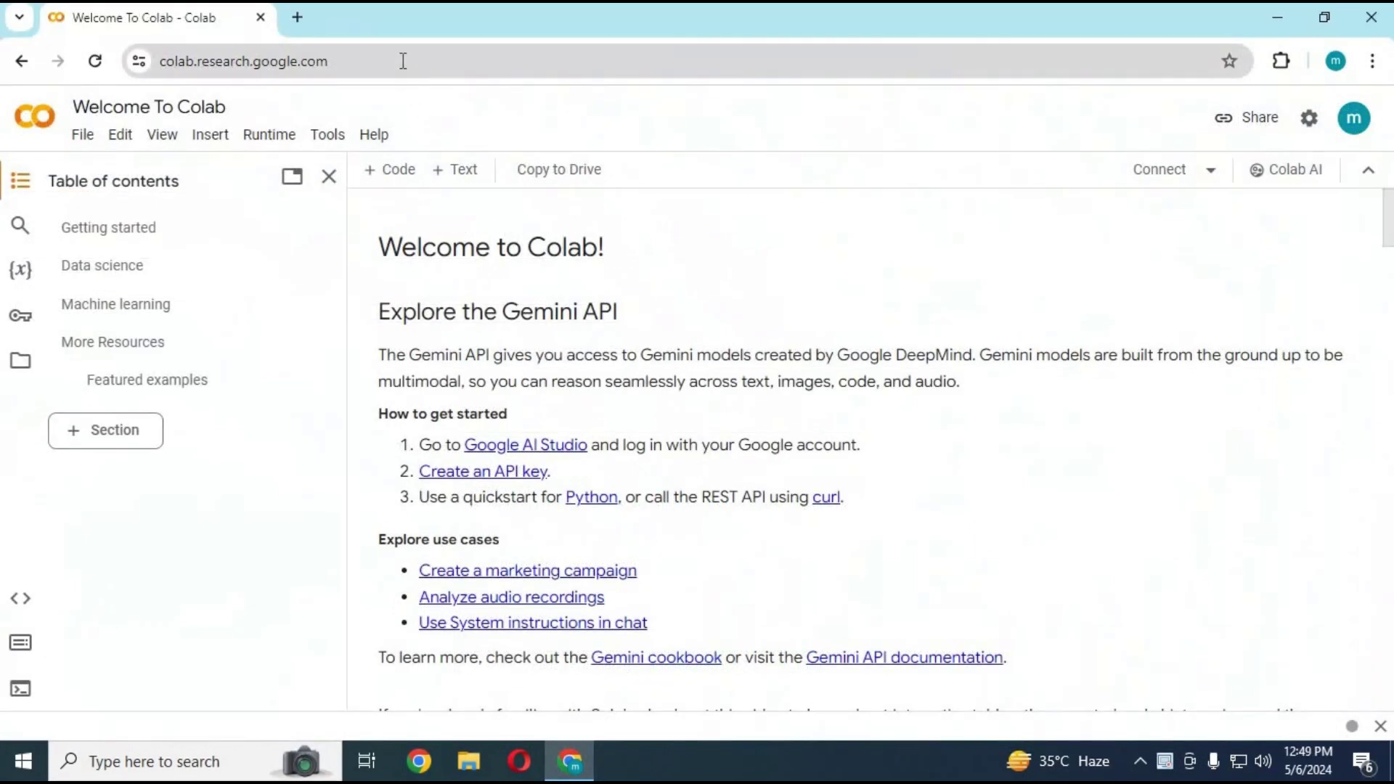
# Upload roop_unleashed (1).ipynb from Downloads into Colab via Upload notebook.
pyautogui.click(327, 68)
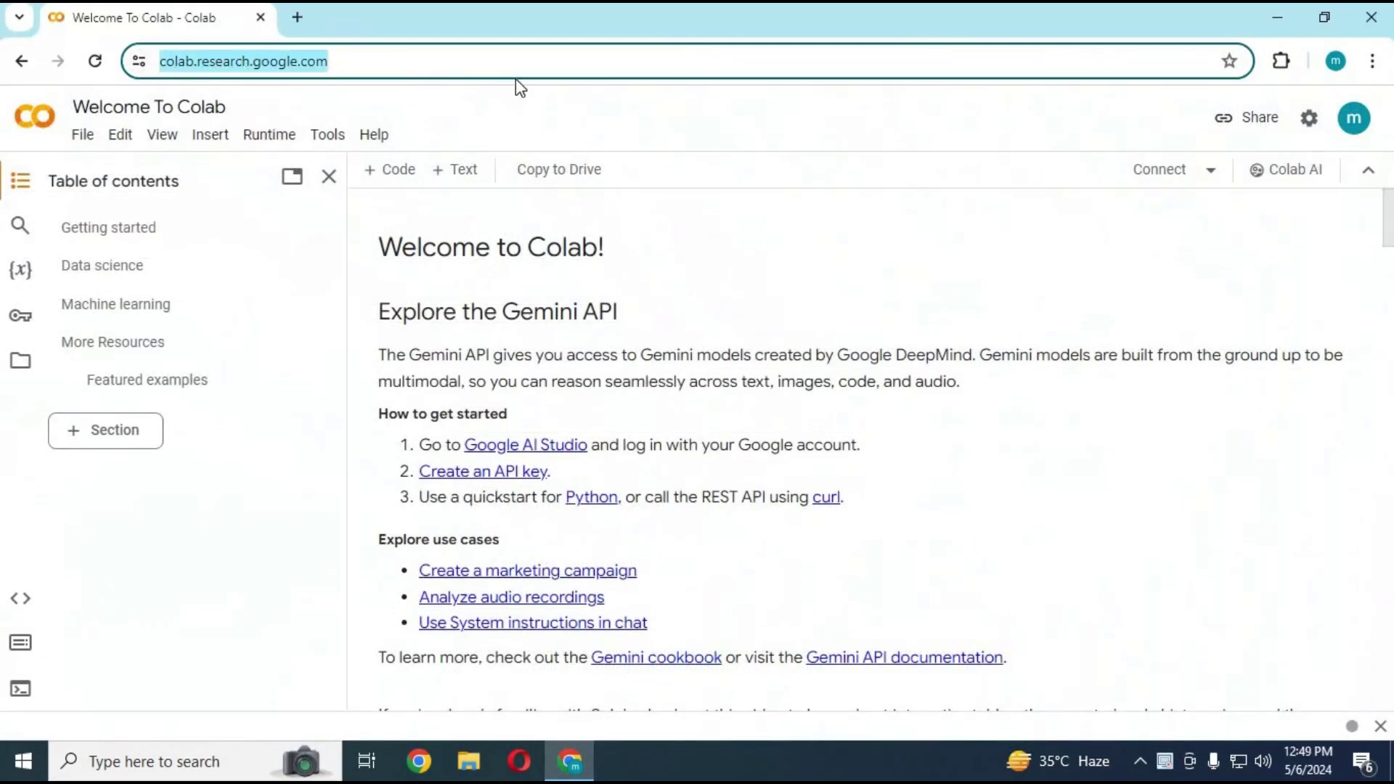
pyautogui.scroll(-3, 531, 271)
pyautogui.scroll(-5, 531, 272)
pyautogui.scroll(4, 531, 271)
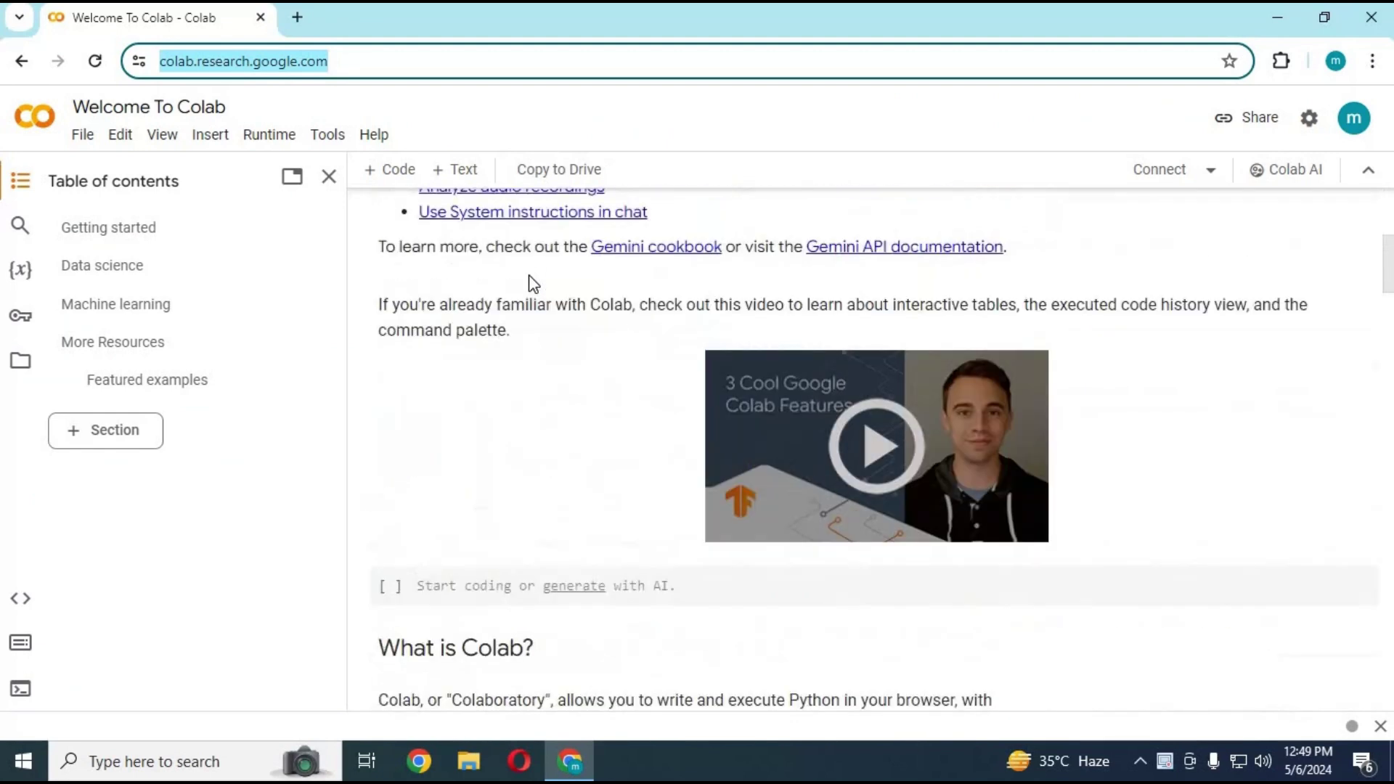
pyautogui.scroll(4, 530, 282)
pyautogui.click(84, 136)
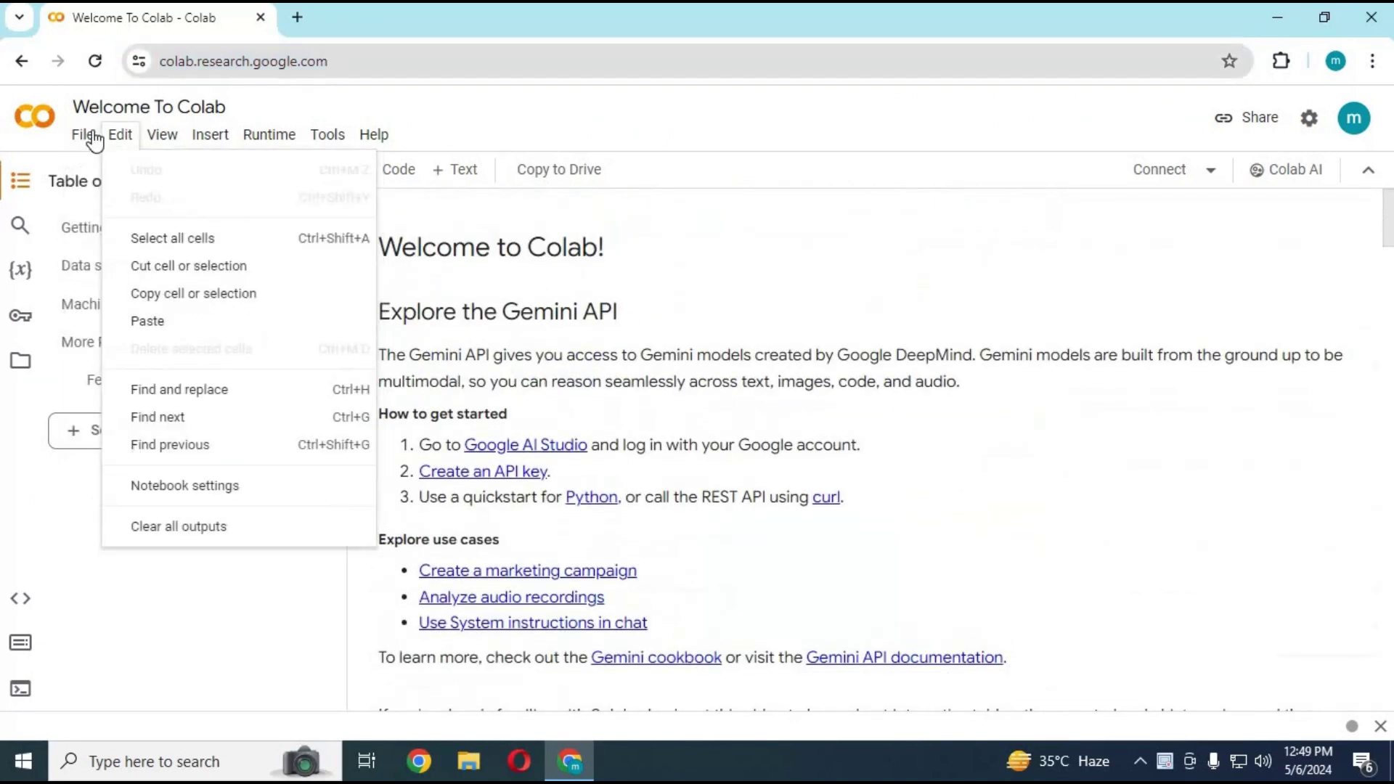
pyautogui.click(169, 225)
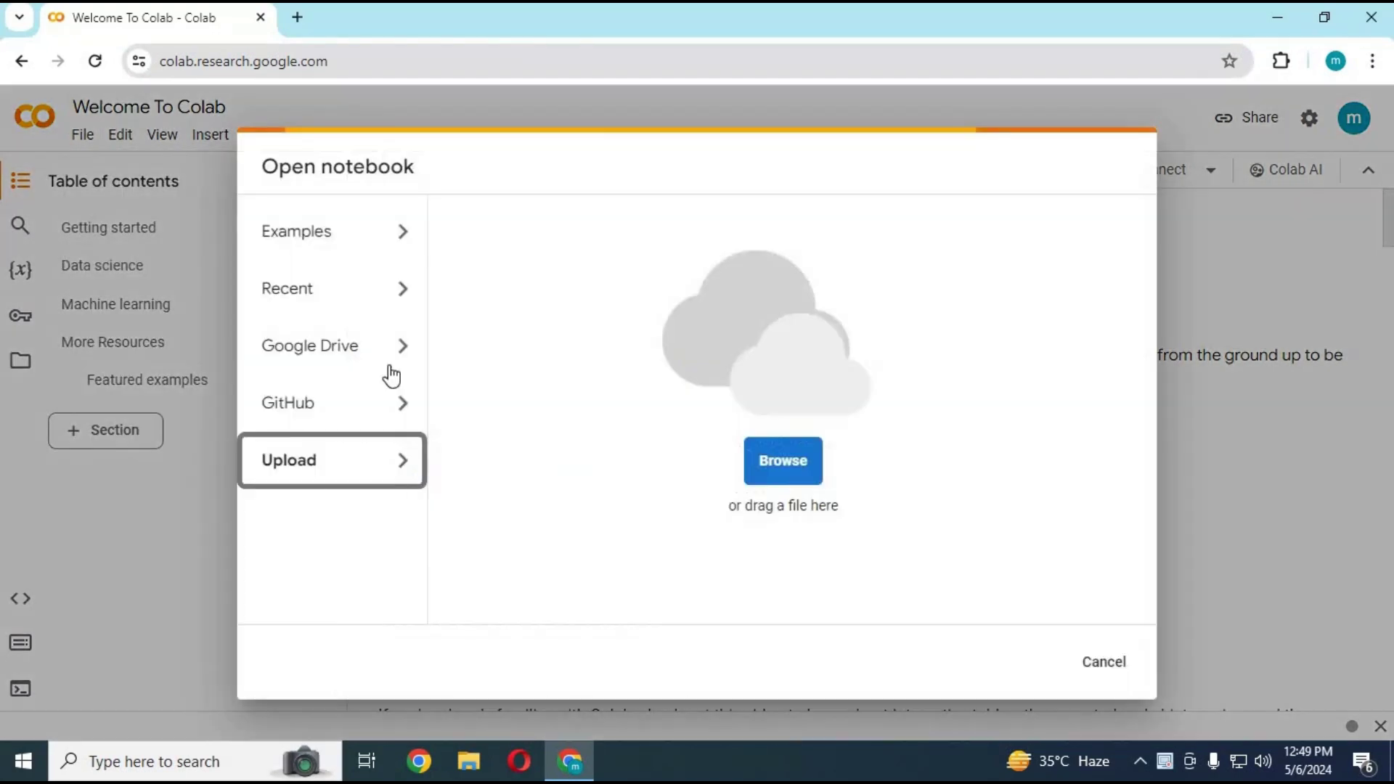
pyautogui.click(814, 463)
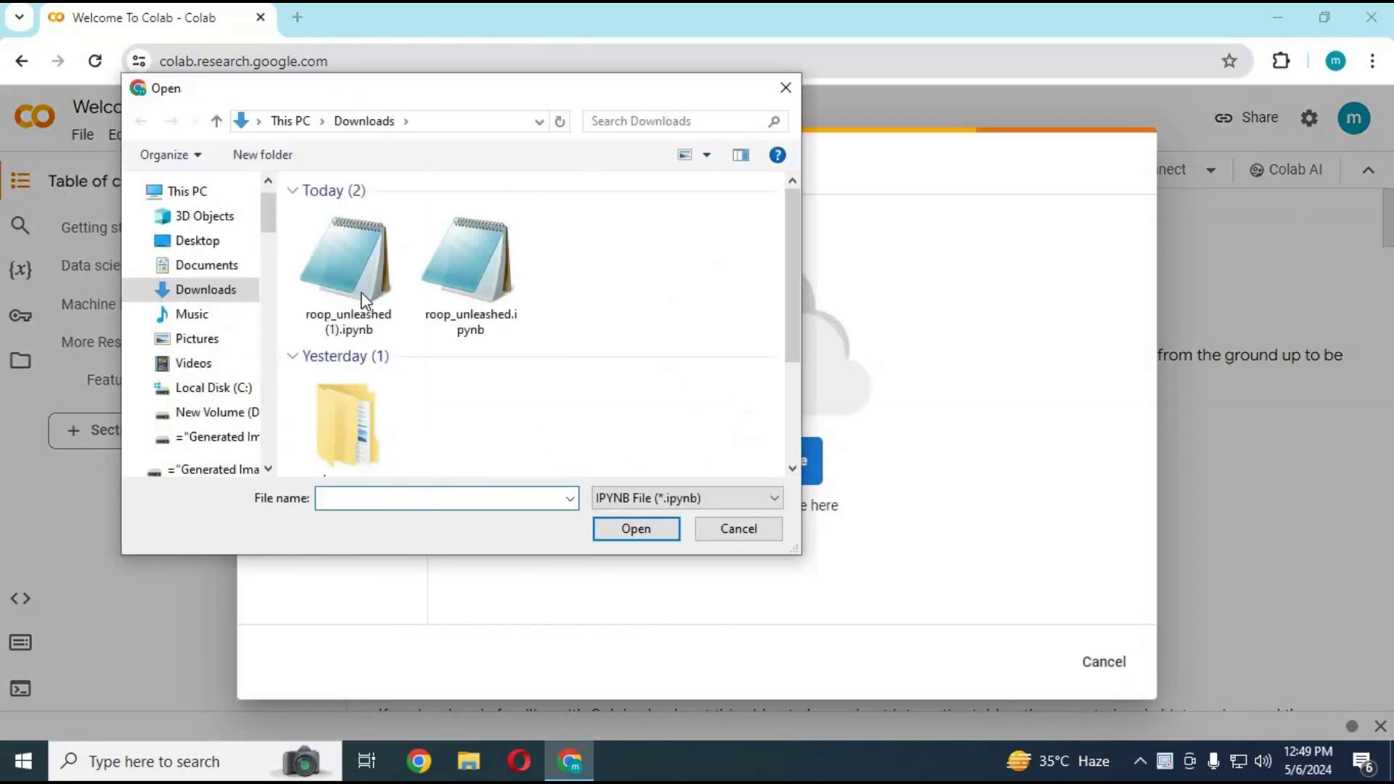
pyautogui.doubleClick(360, 292)
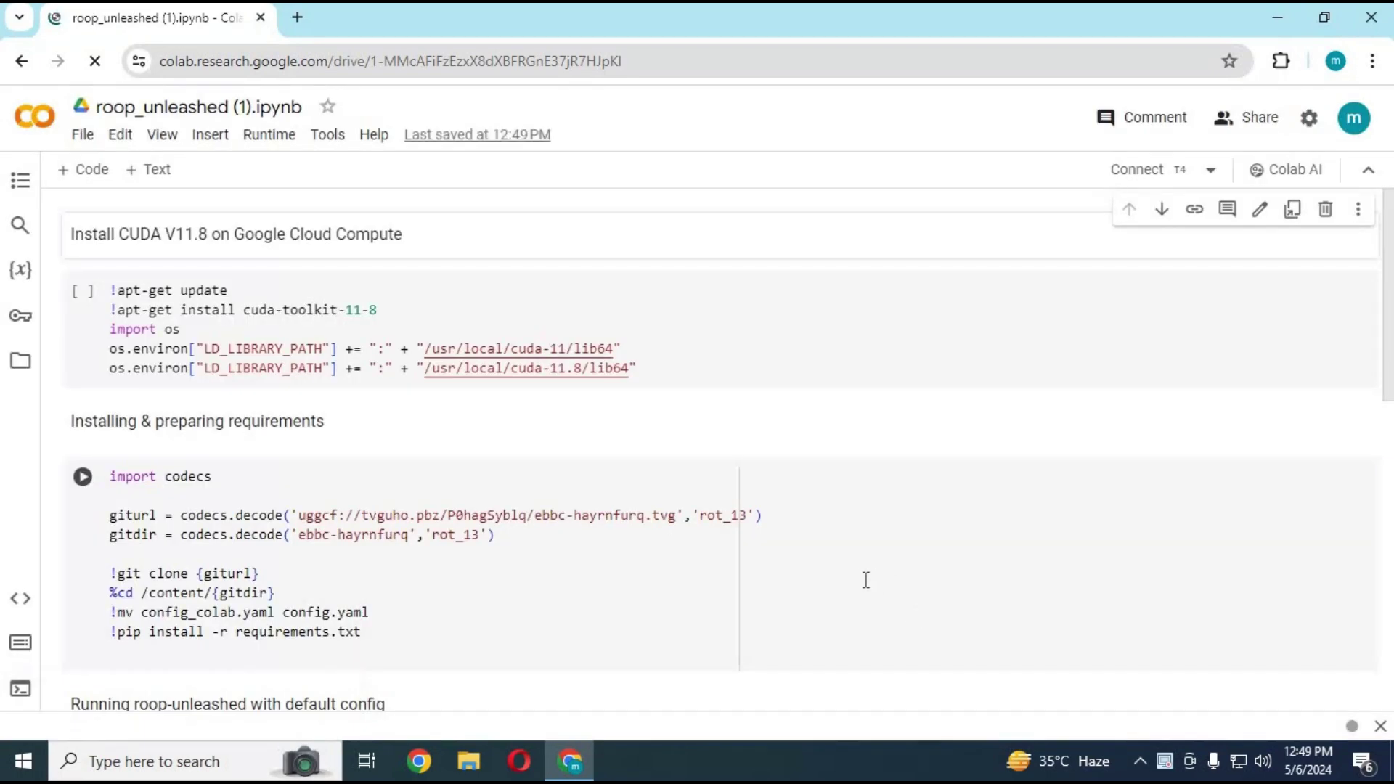
pyautogui.scroll(-2, 866, 580)
pyautogui.scroll(-5, 863, 584)
pyautogui.scroll(-5, 861, 588)
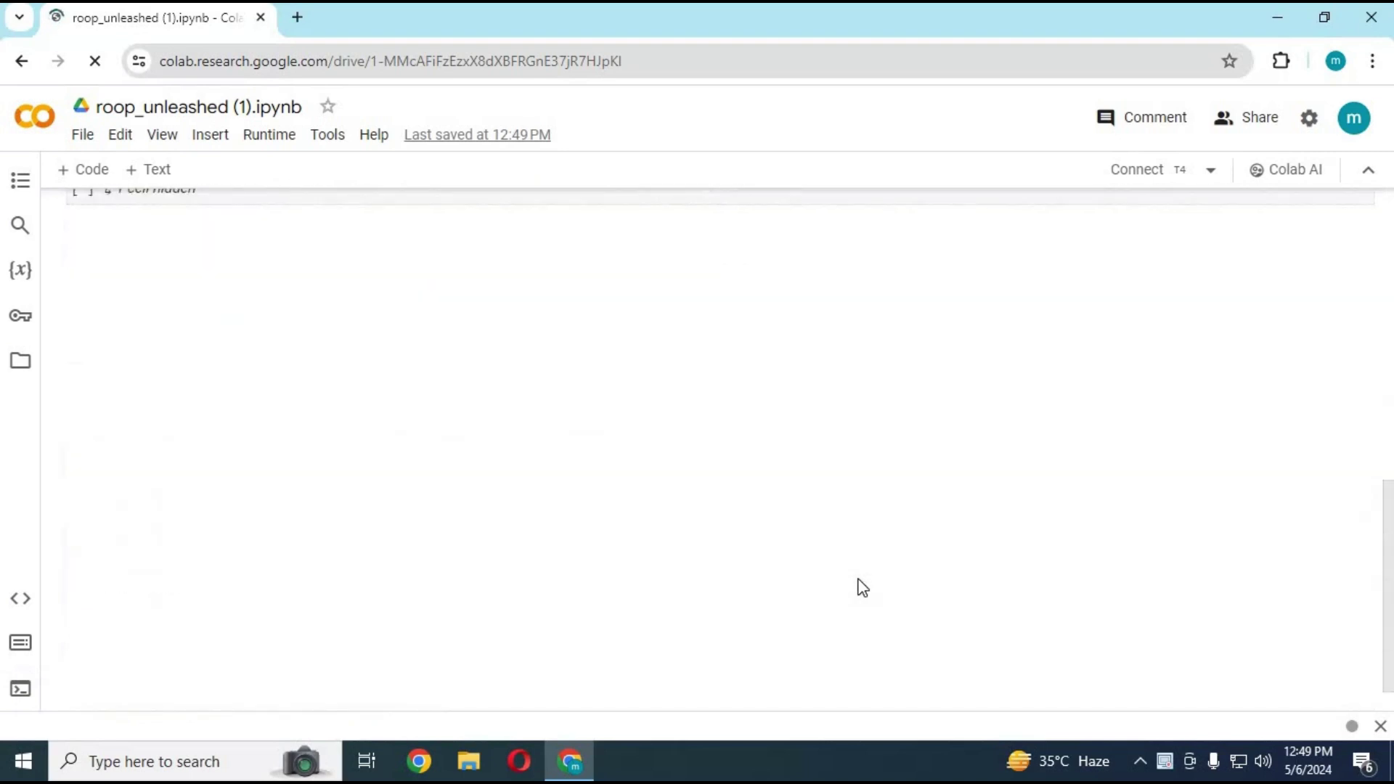
pyautogui.scroll(5, 861, 582)
pyautogui.scroll(2, 860, 578)
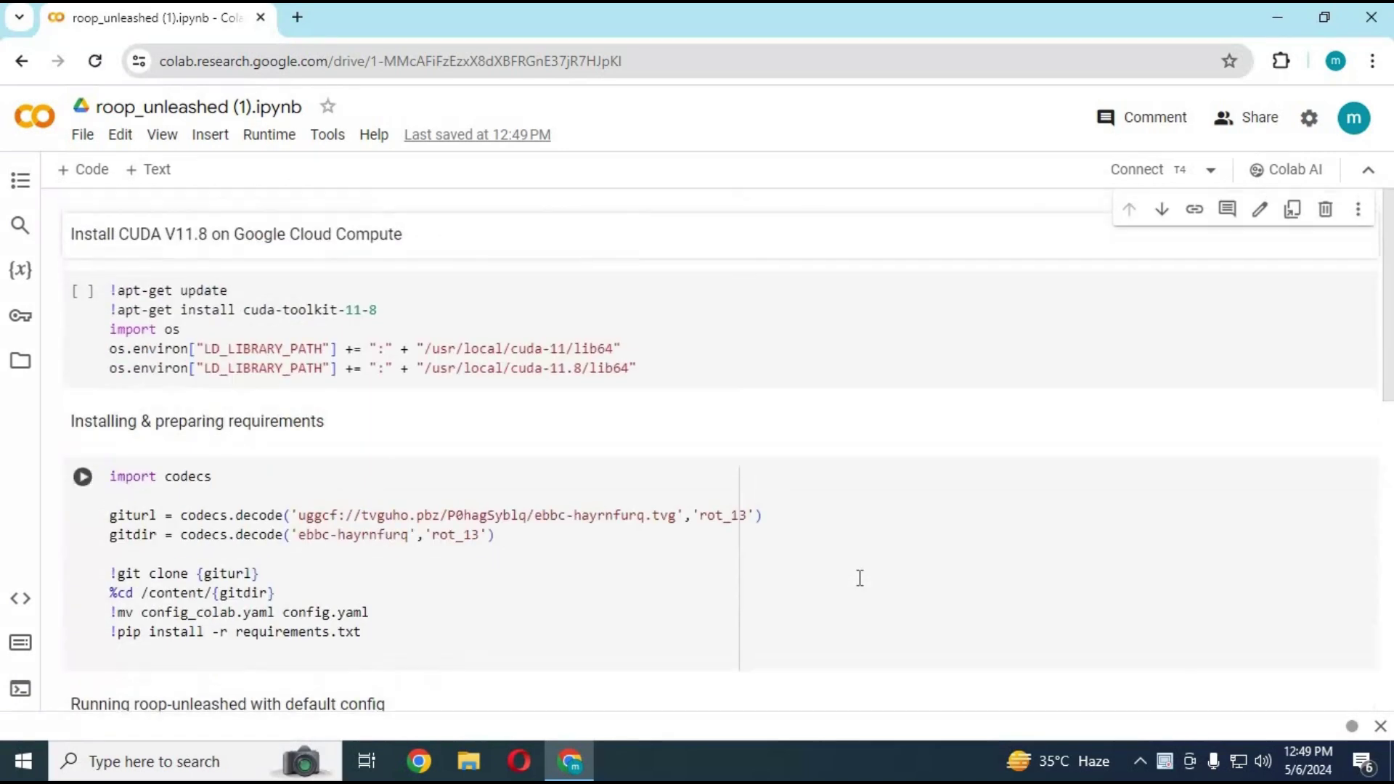
# Set the runtime type to T4 GPU and connect the notebook.
pyautogui.click(270, 141)
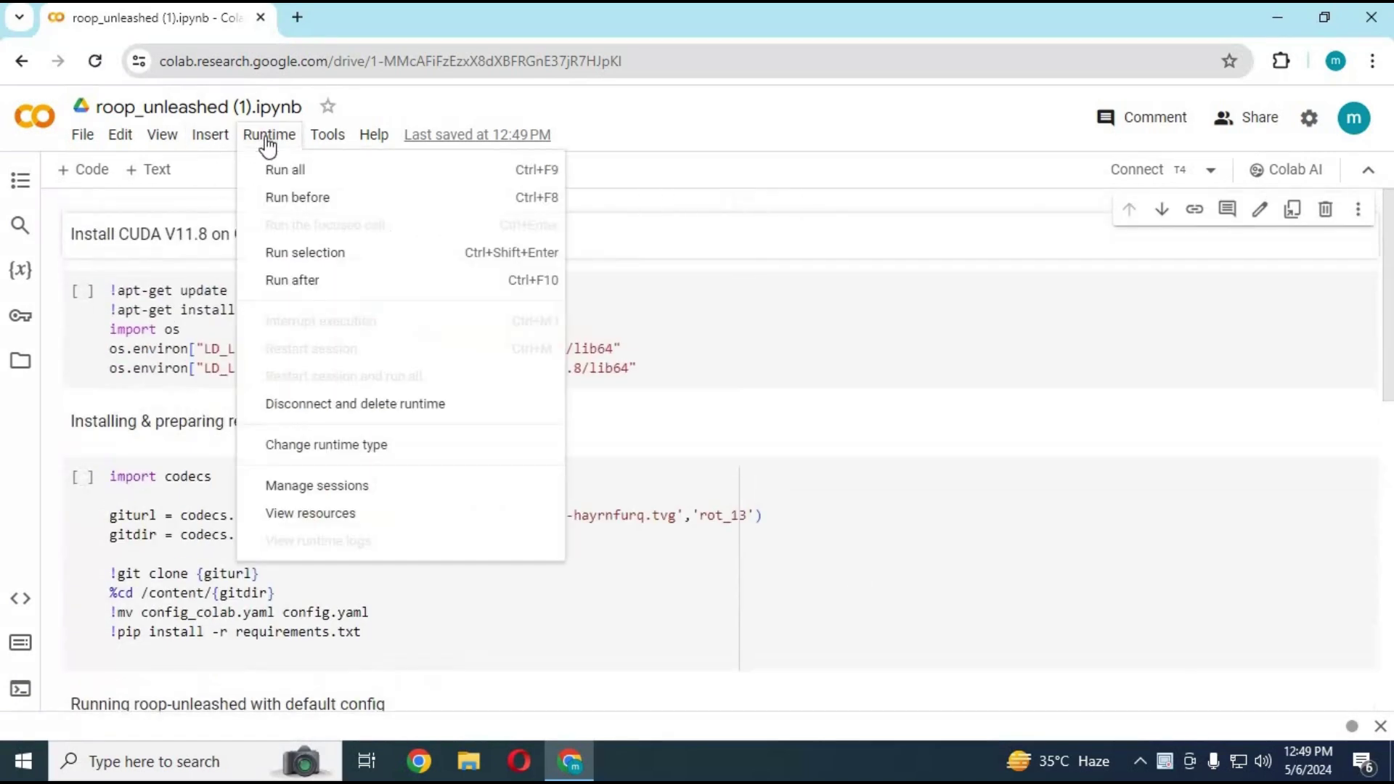
pyautogui.click(333, 450)
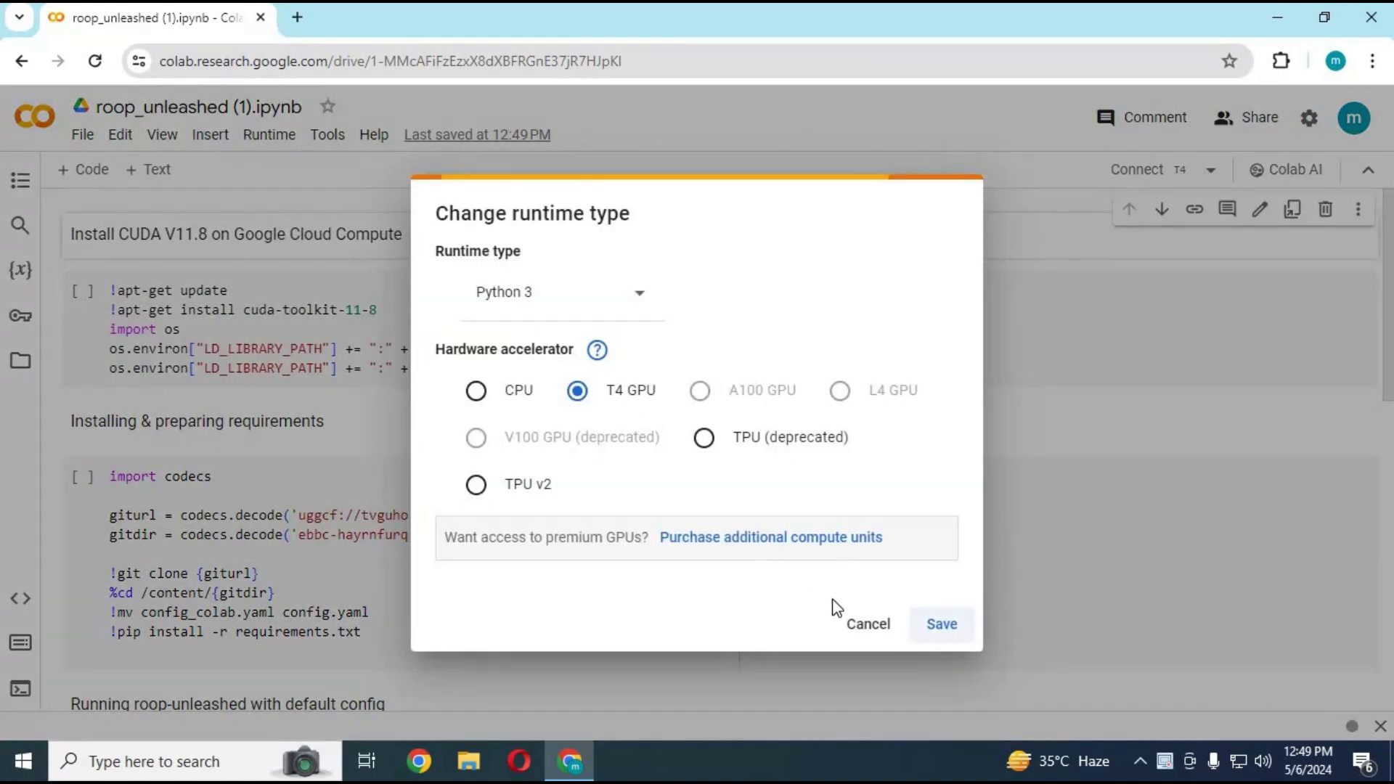
pyautogui.click(942, 624)
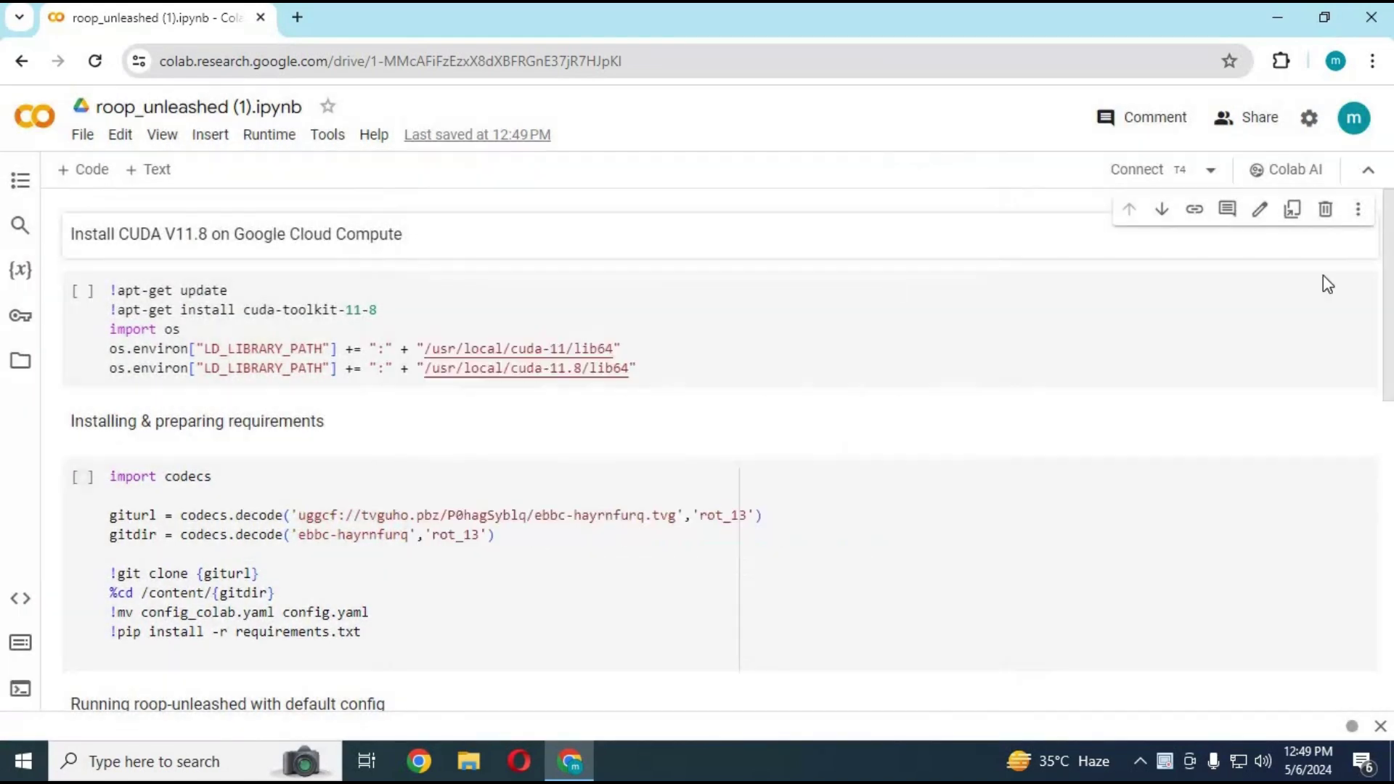
pyautogui.click(1154, 174)
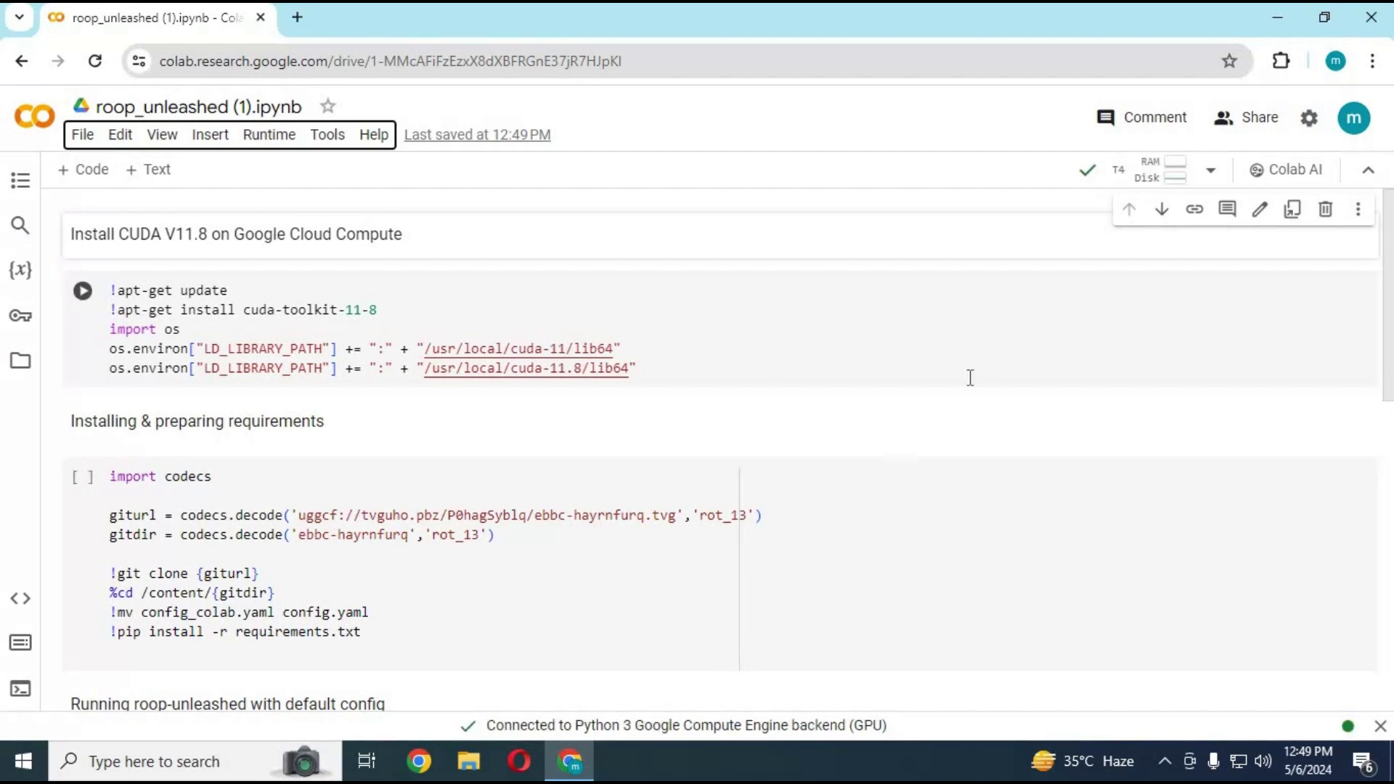
# Run the 'Install CUDA V11.8' cell and wait for it to finish.
pyautogui.click(84, 294)
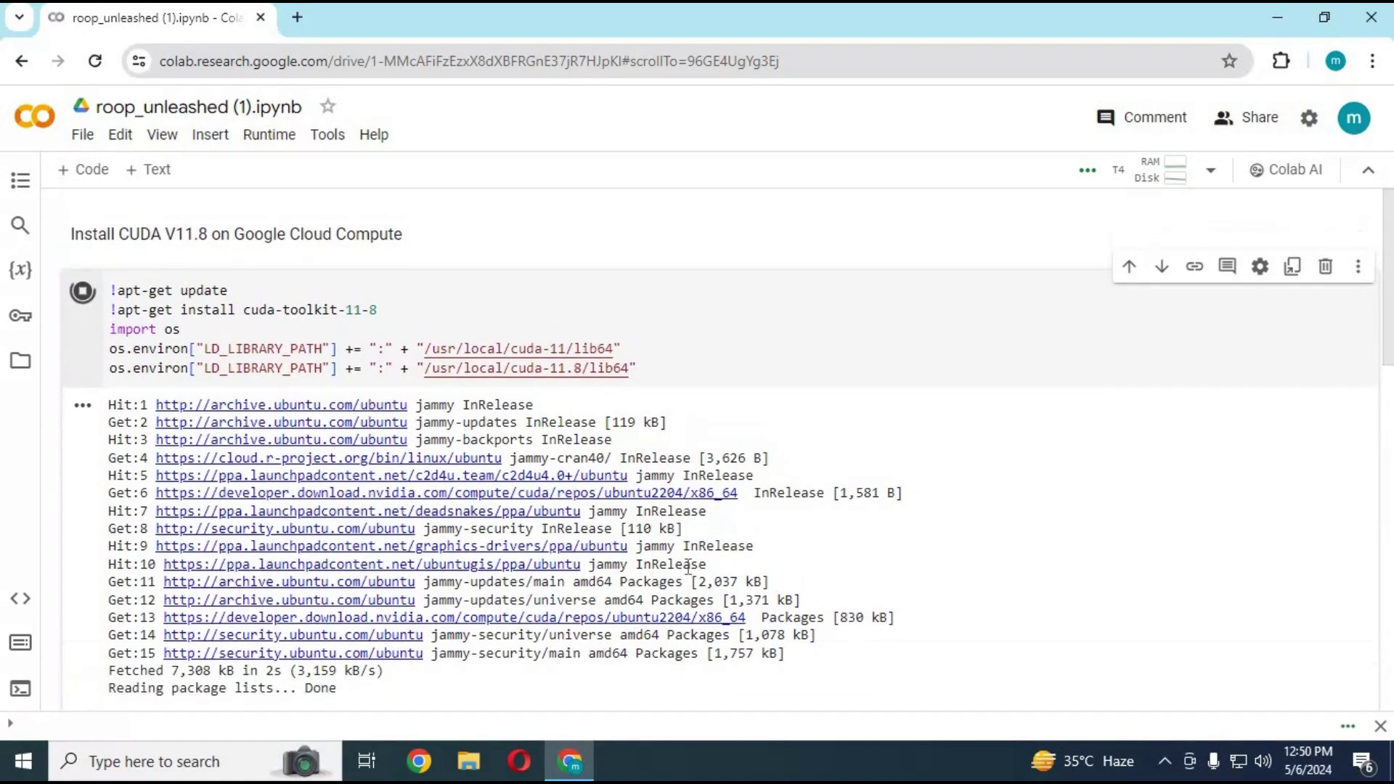
pyautogui.scroll(-2, 689, 566)
pyautogui.scroll(-3, 688, 566)
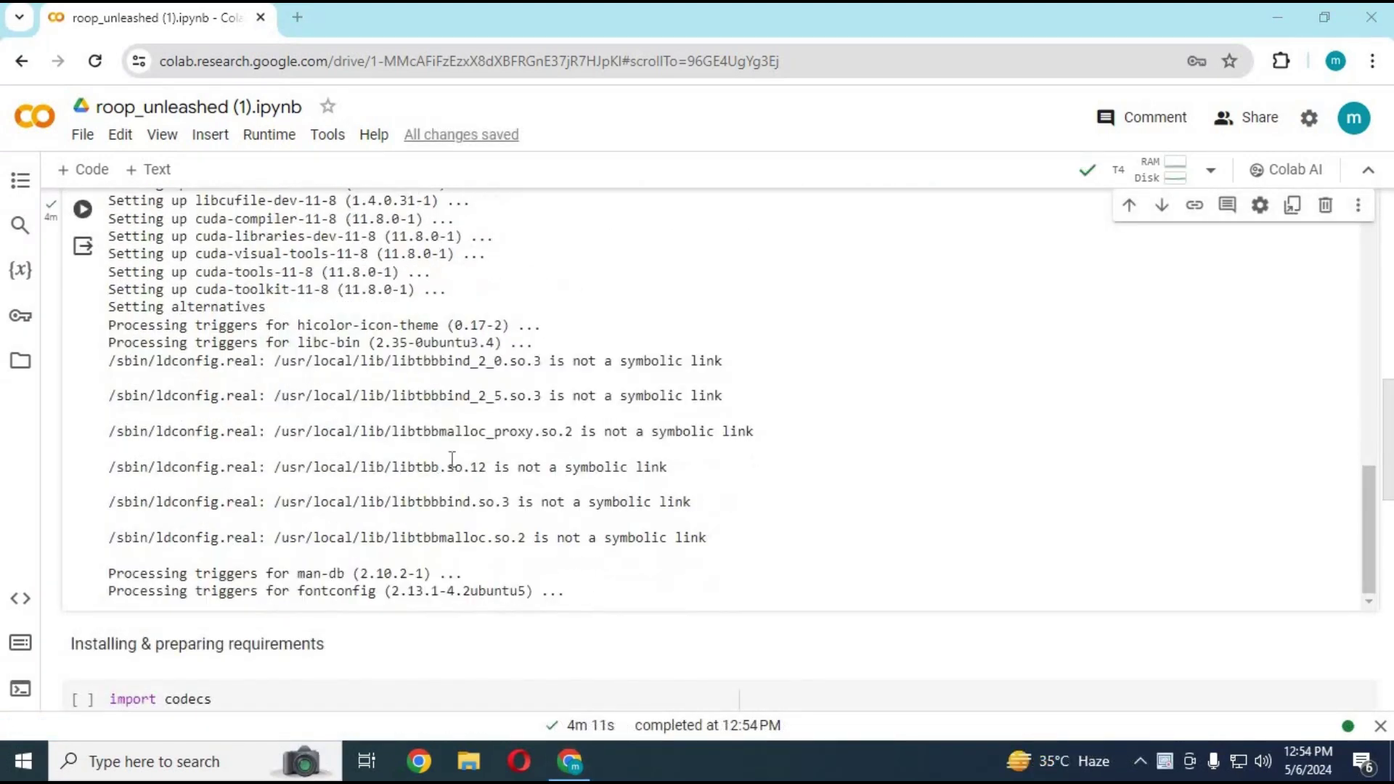
pyautogui.scroll(-1, 450, 461)
pyautogui.scroll(-3, 450, 461)
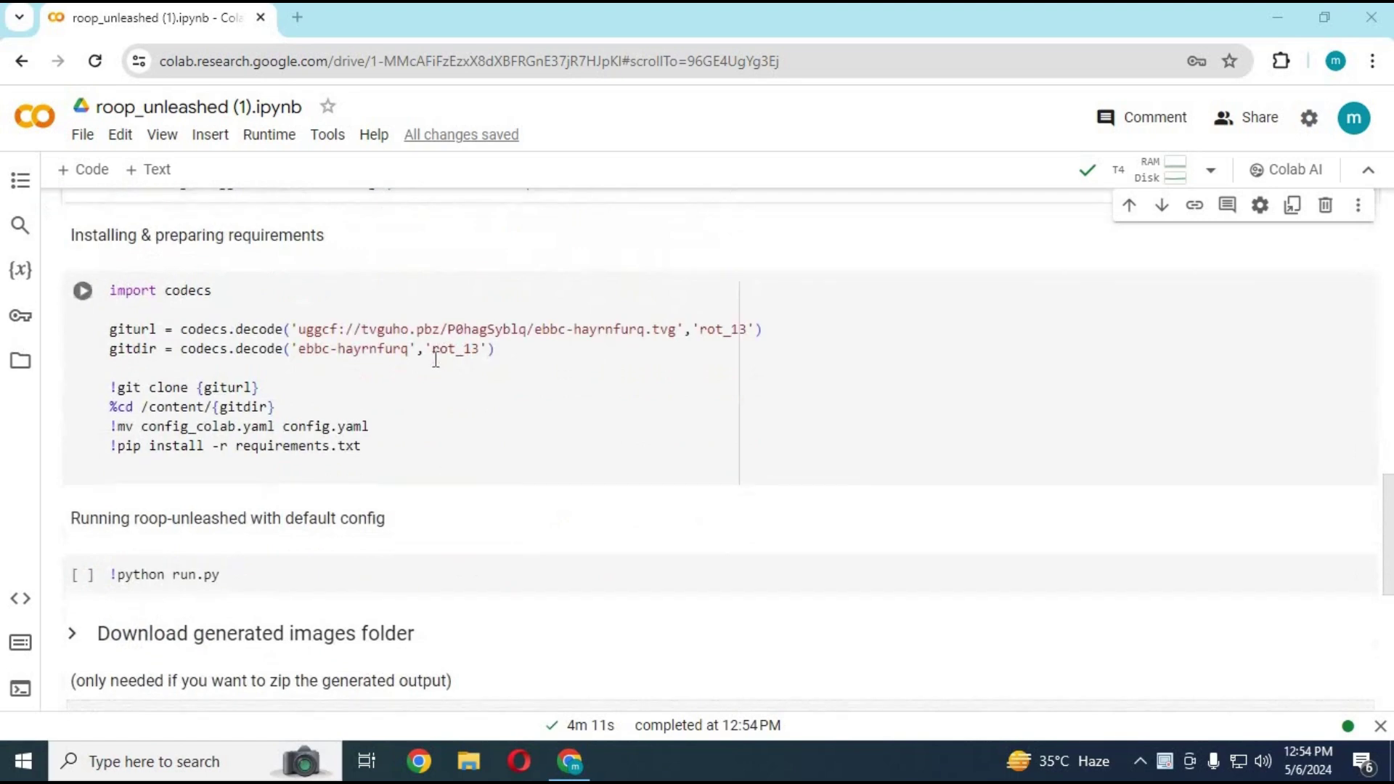
# Run the 'import codecs' requirements cell until the Restart session prompt appears.
pyautogui.click(82, 291)
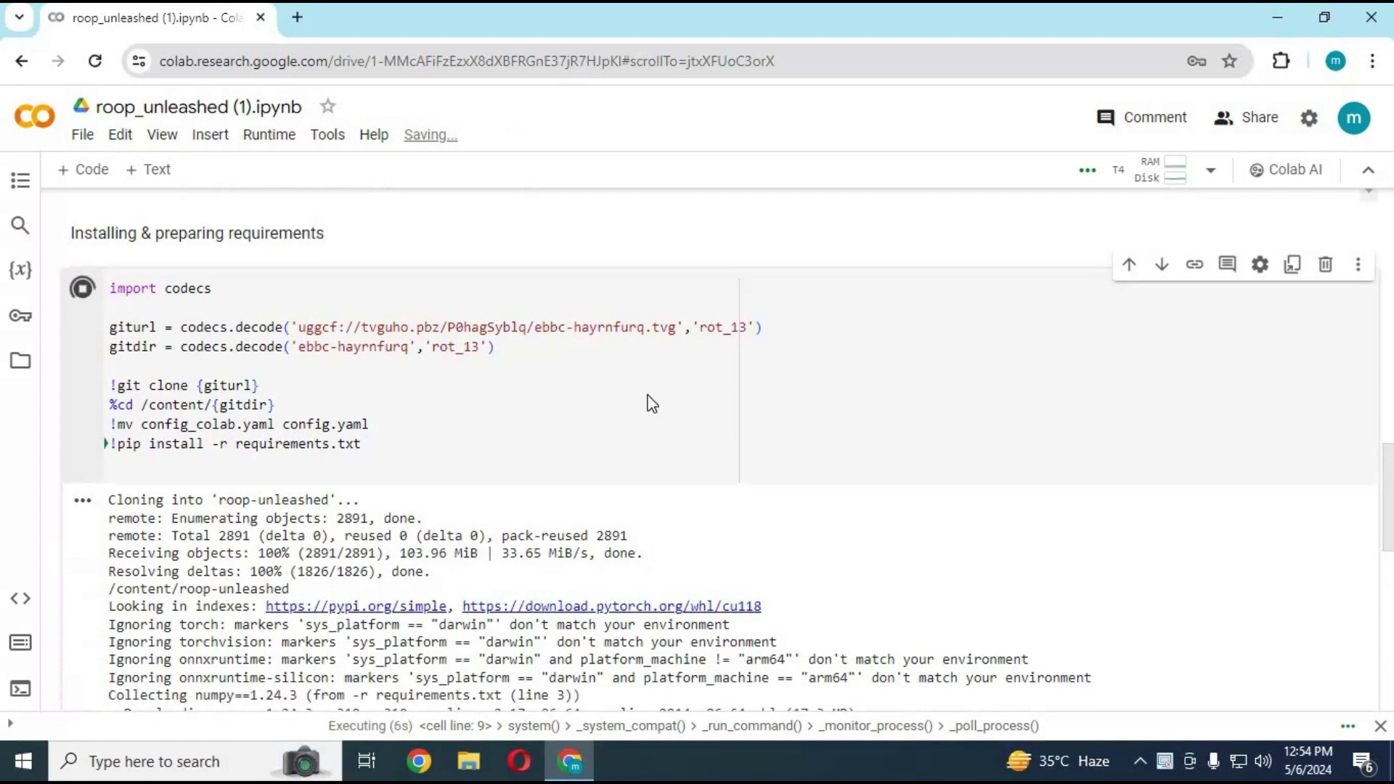
pyautogui.scroll(-2, 647, 399)
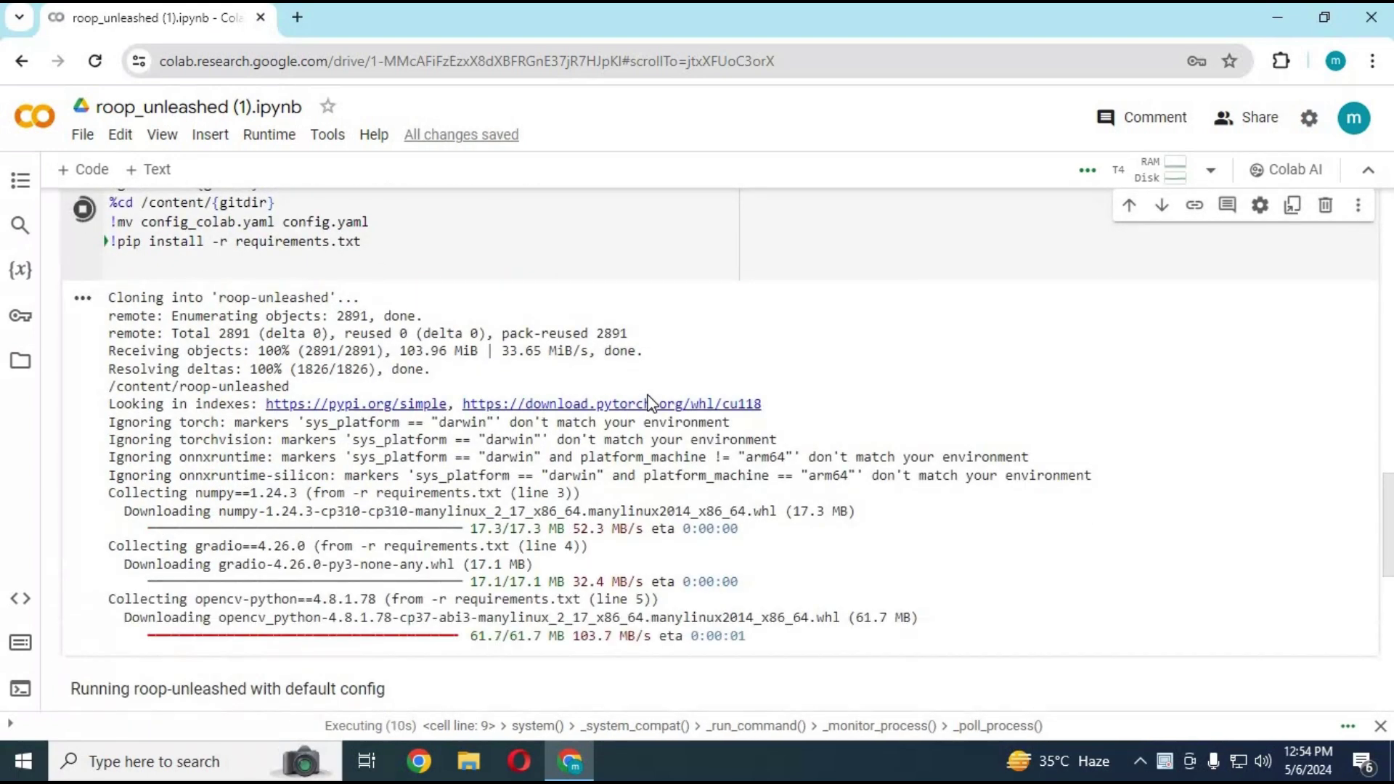
pyautogui.scroll(-1, 649, 403)
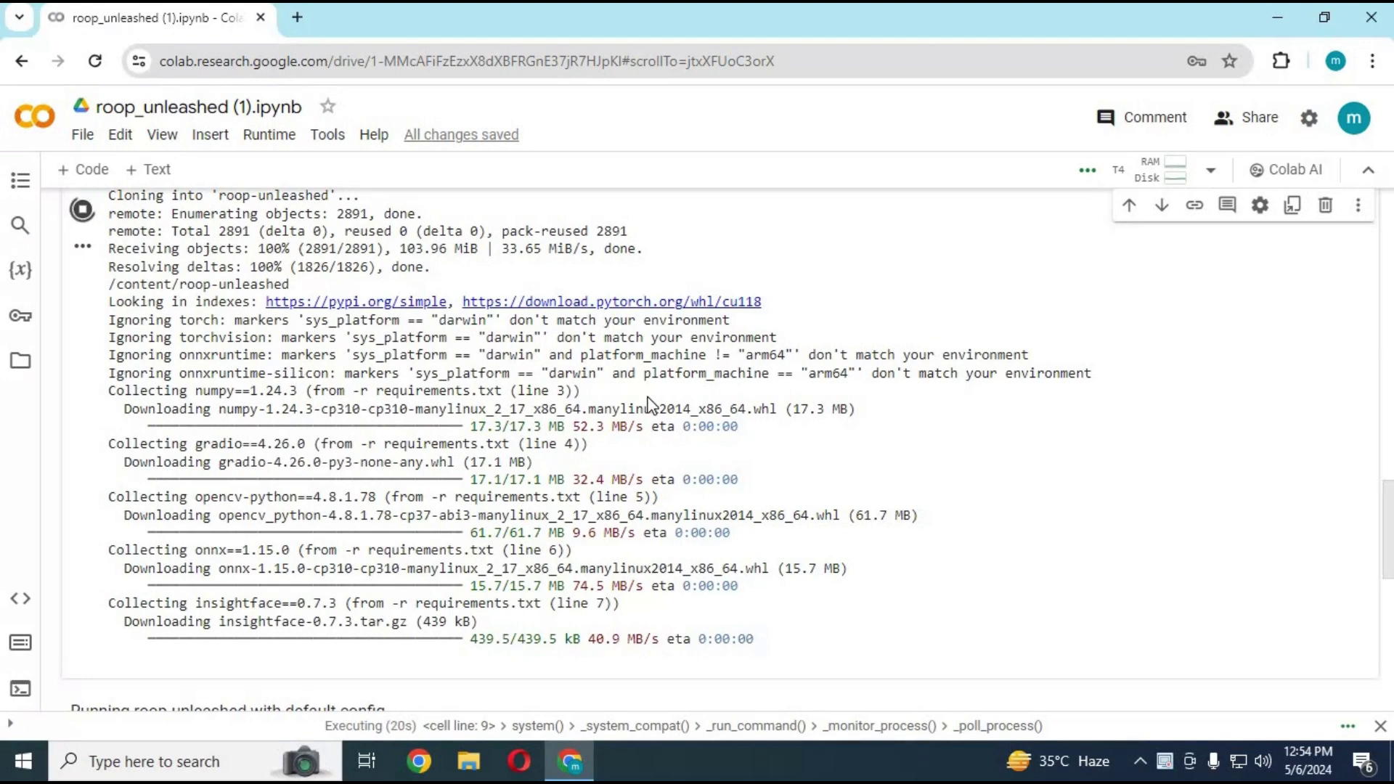
pyautogui.scroll(-2, 650, 403)
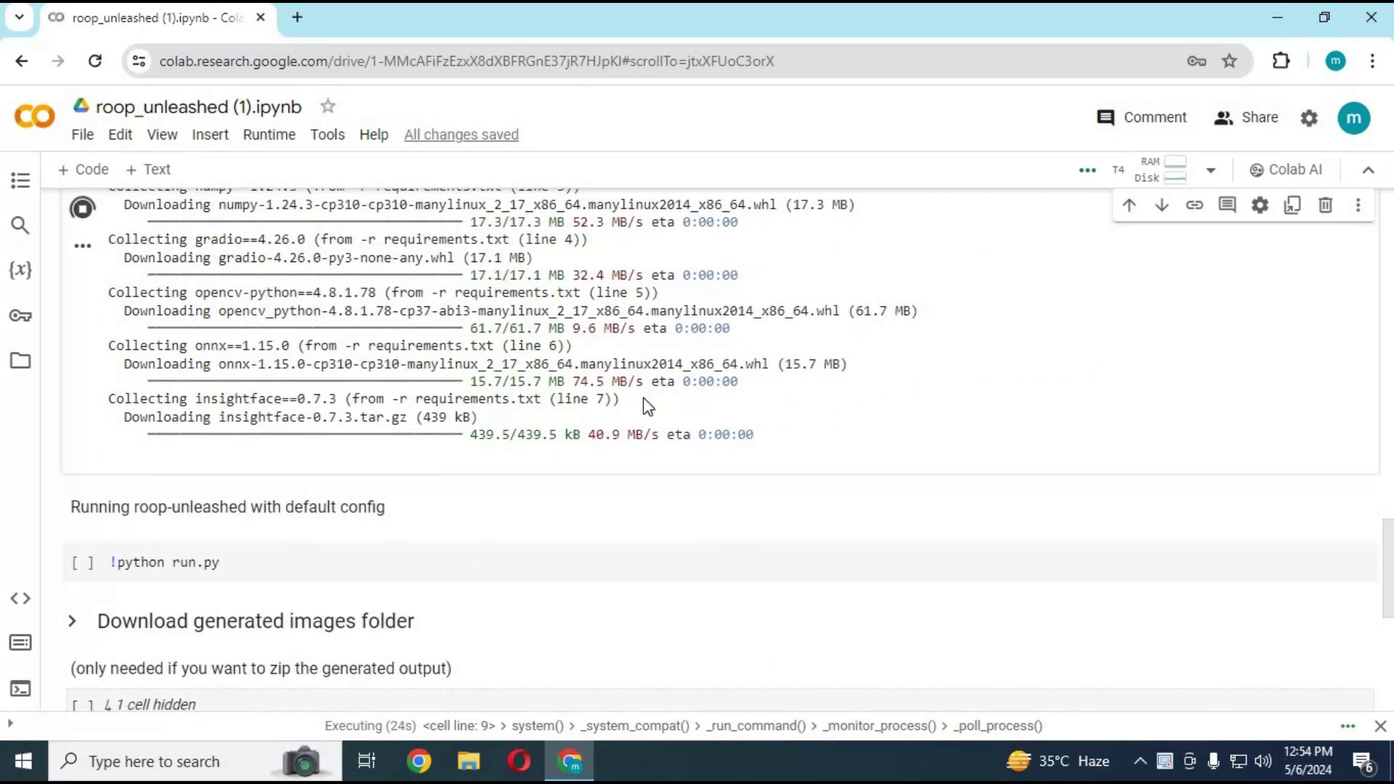
pyautogui.scroll(1, 643, 406)
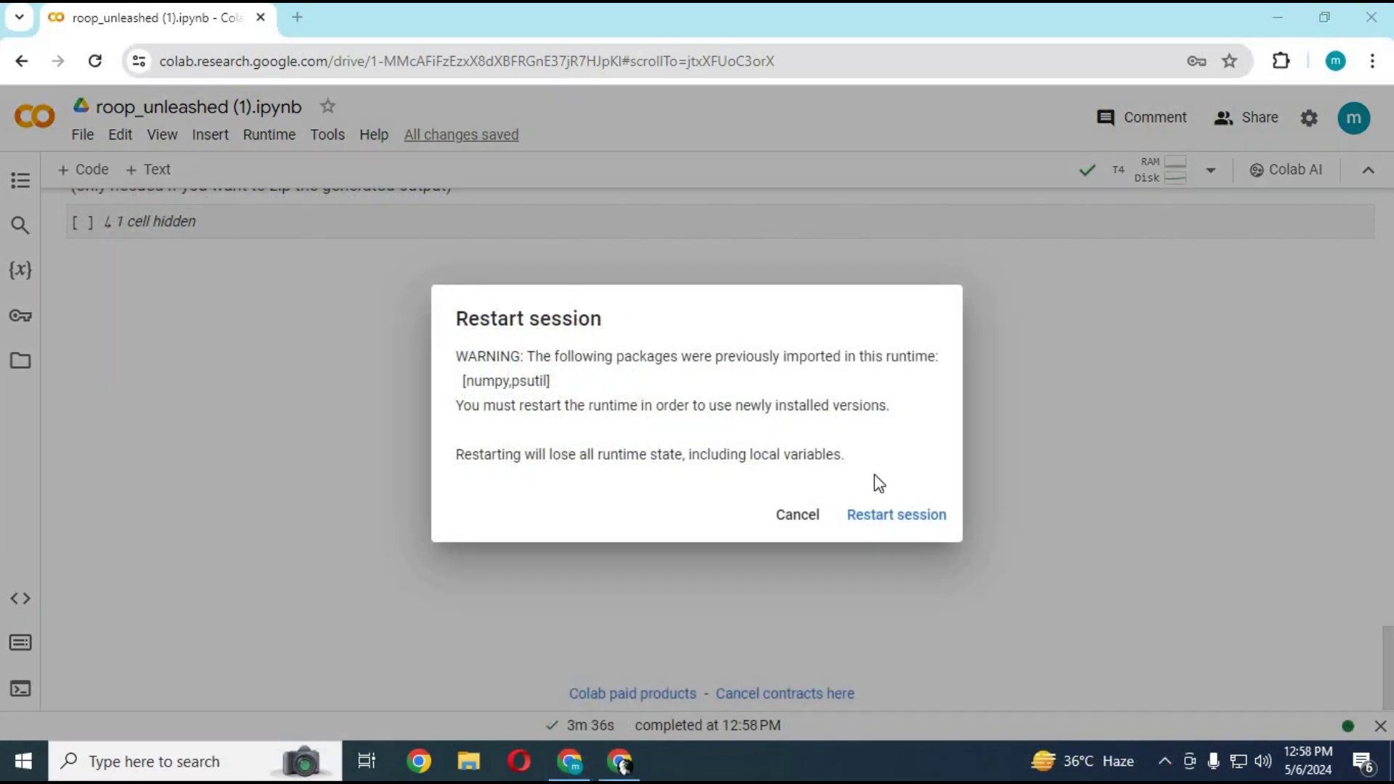
# Cancel the Restart session dialog and select the !python run.py cell.
pyautogui.click(808, 524)
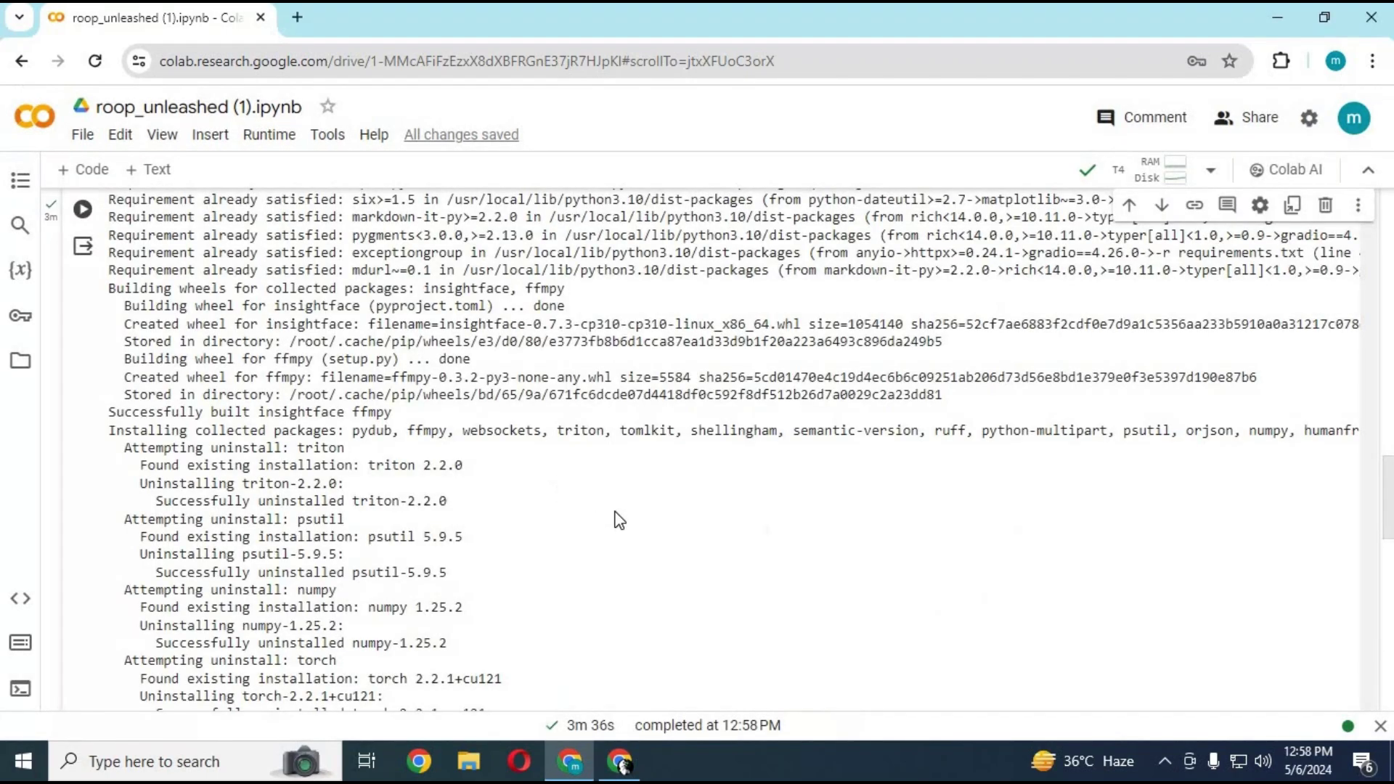
pyautogui.scroll(5, 621, 514)
pyautogui.scroll(-5, 624, 510)
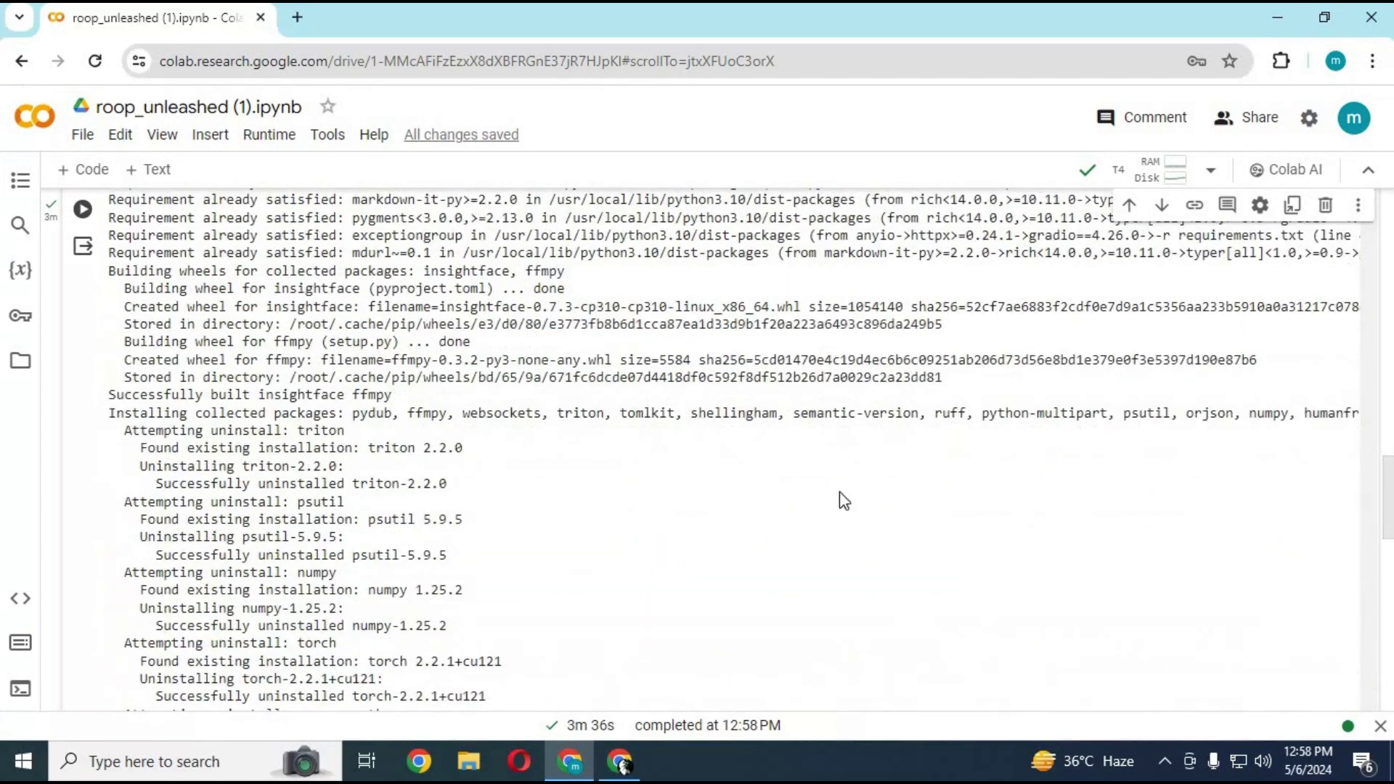
pyautogui.scroll(-1, 841, 512)
pyautogui.scroll(-4, 842, 526)
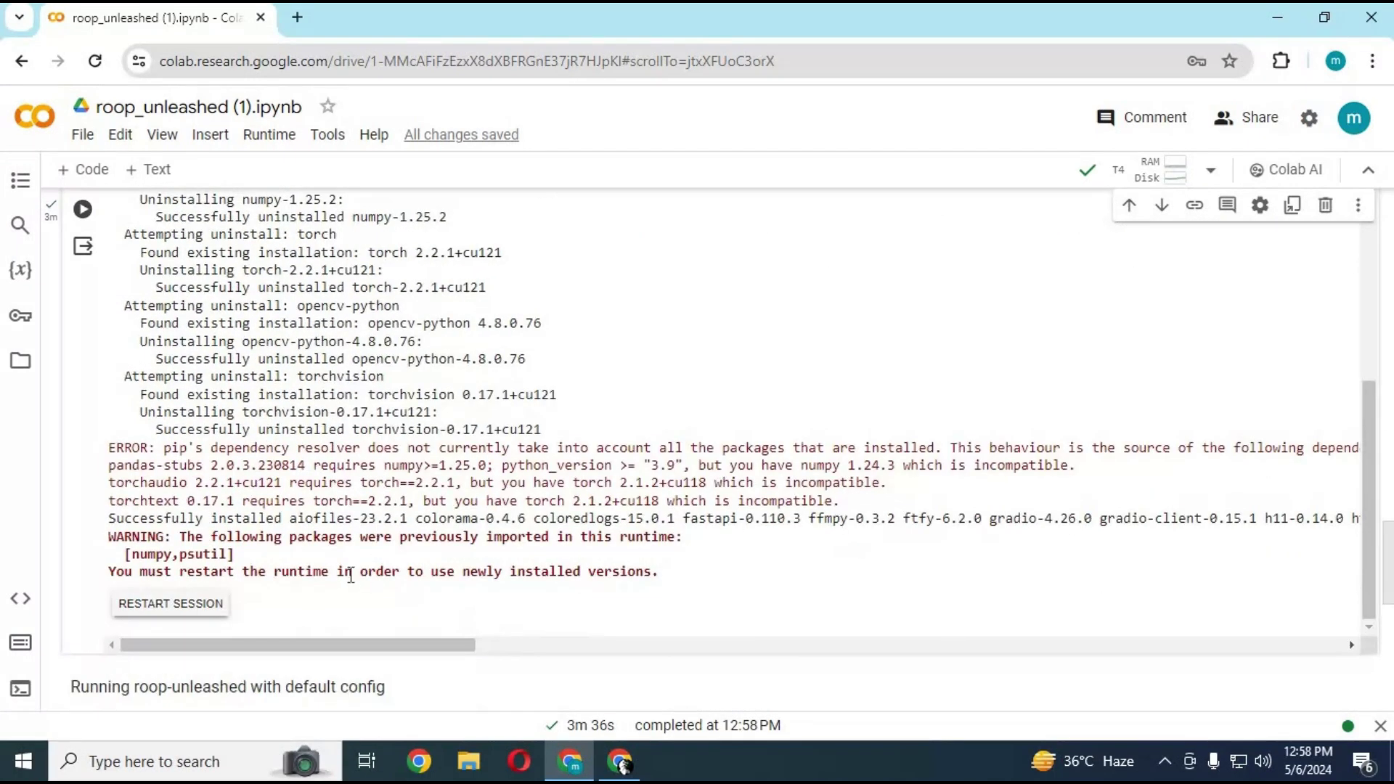
pyautogui.scroll(-3, 702, 532)
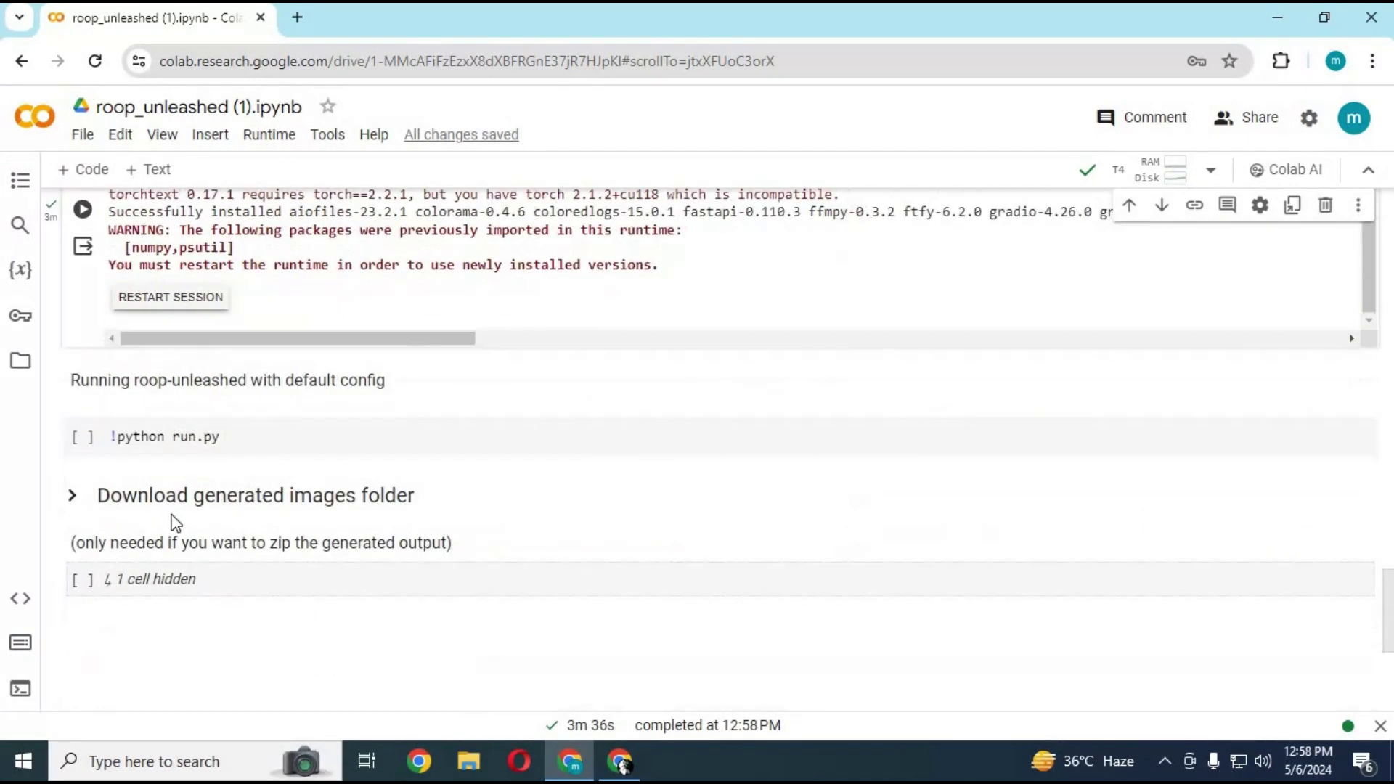
pyautogui.click(103, 447)
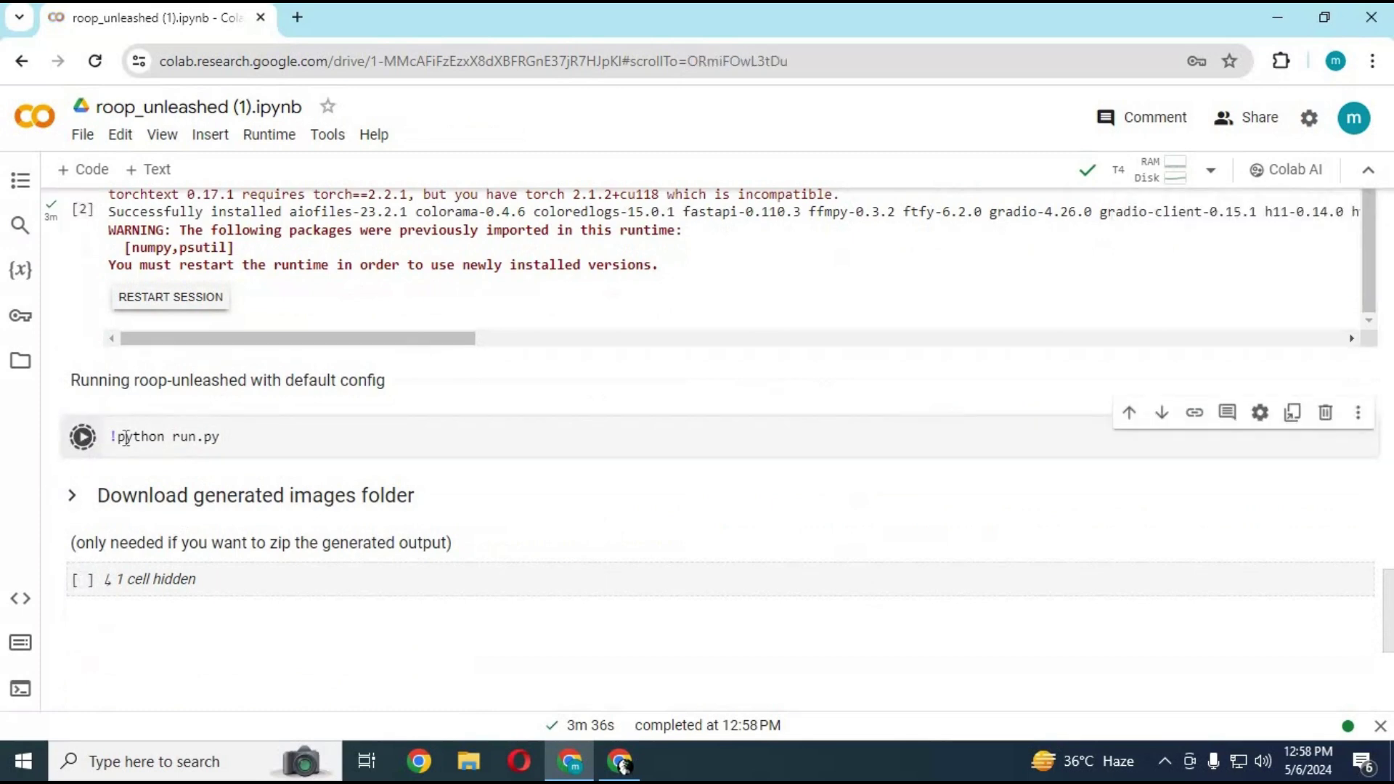
# Run the !python run.py cell to download models and get the gradio.live URL.
pyautogui.hotkey('ctrl', 'Return')
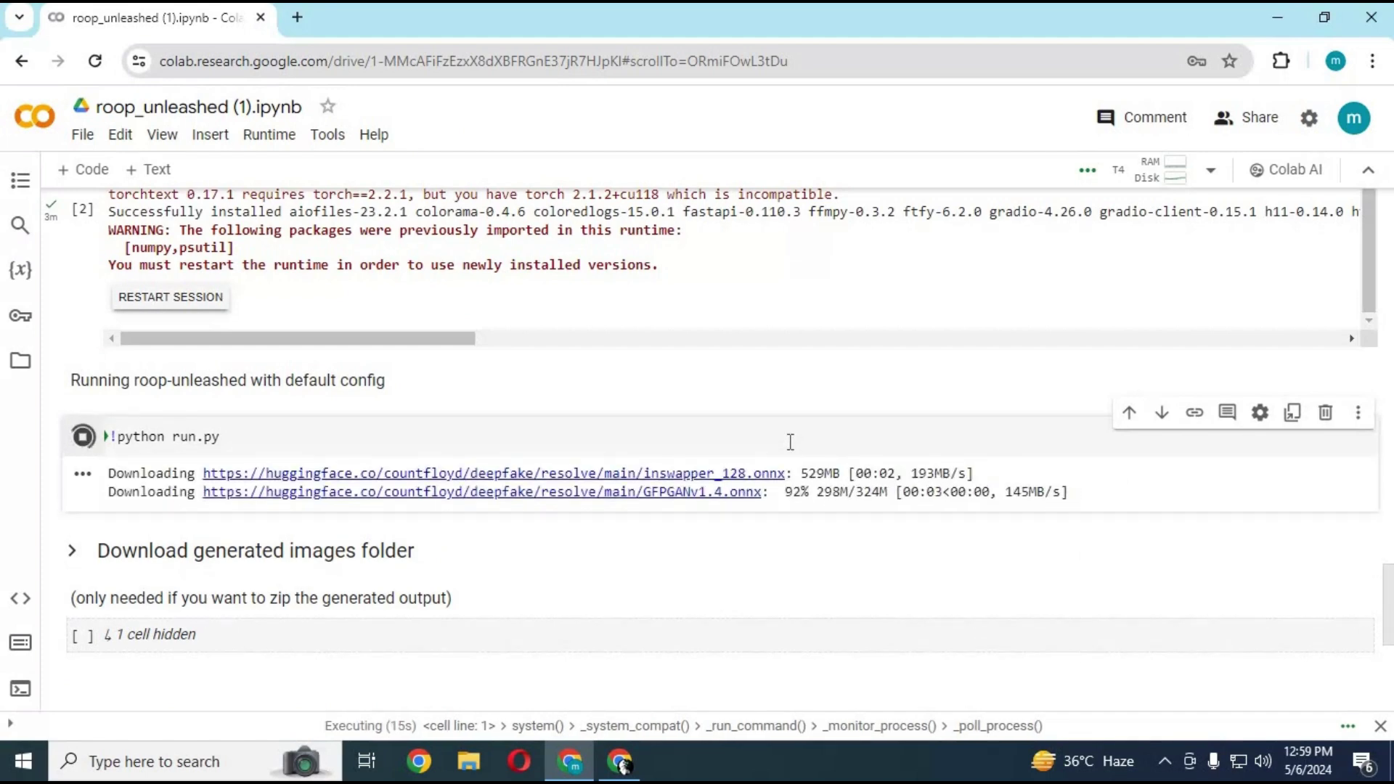
pyautogui.scroll(-2, 790, 442)
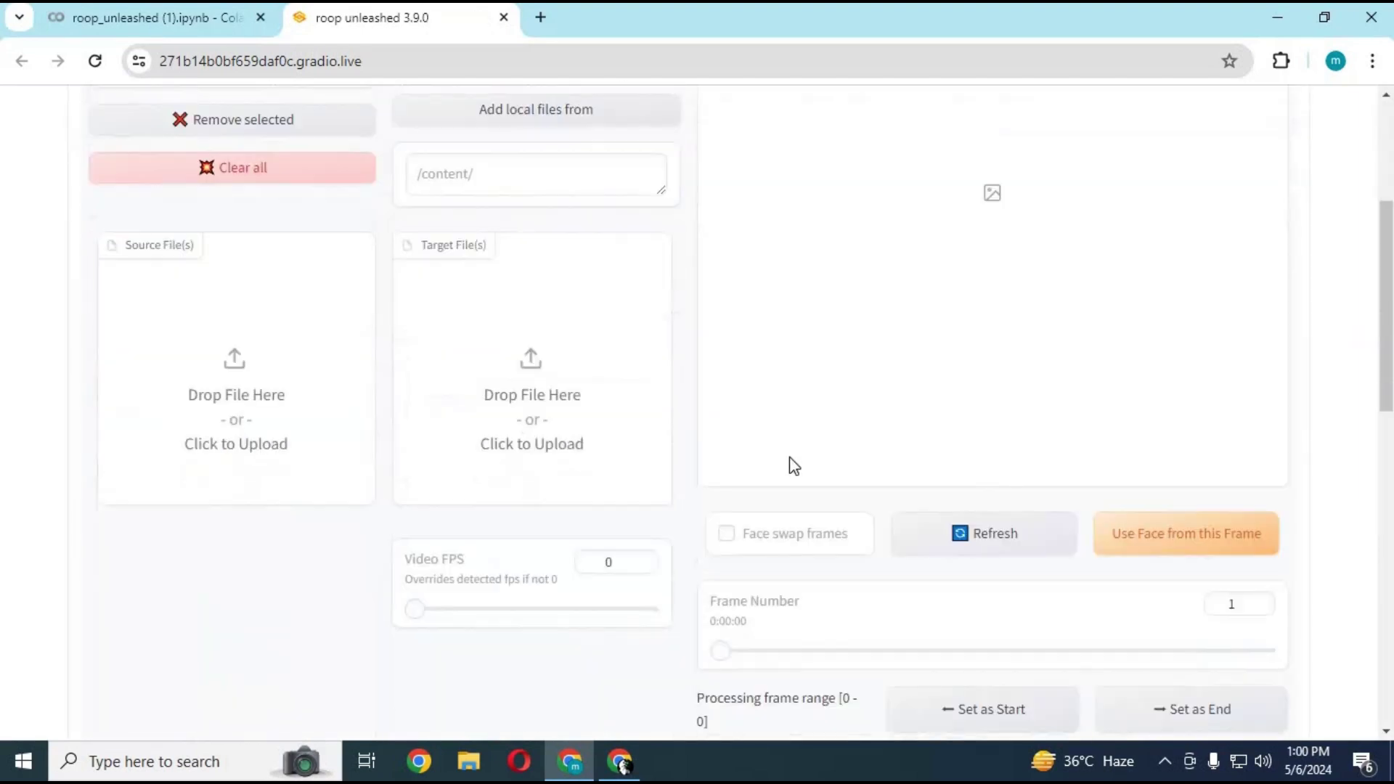
pyautogui.scroll(-5, 794, 466)
pyautogui.scroll(-3, 793, 466)
pyautogui.scroll(-2, 793, 466)
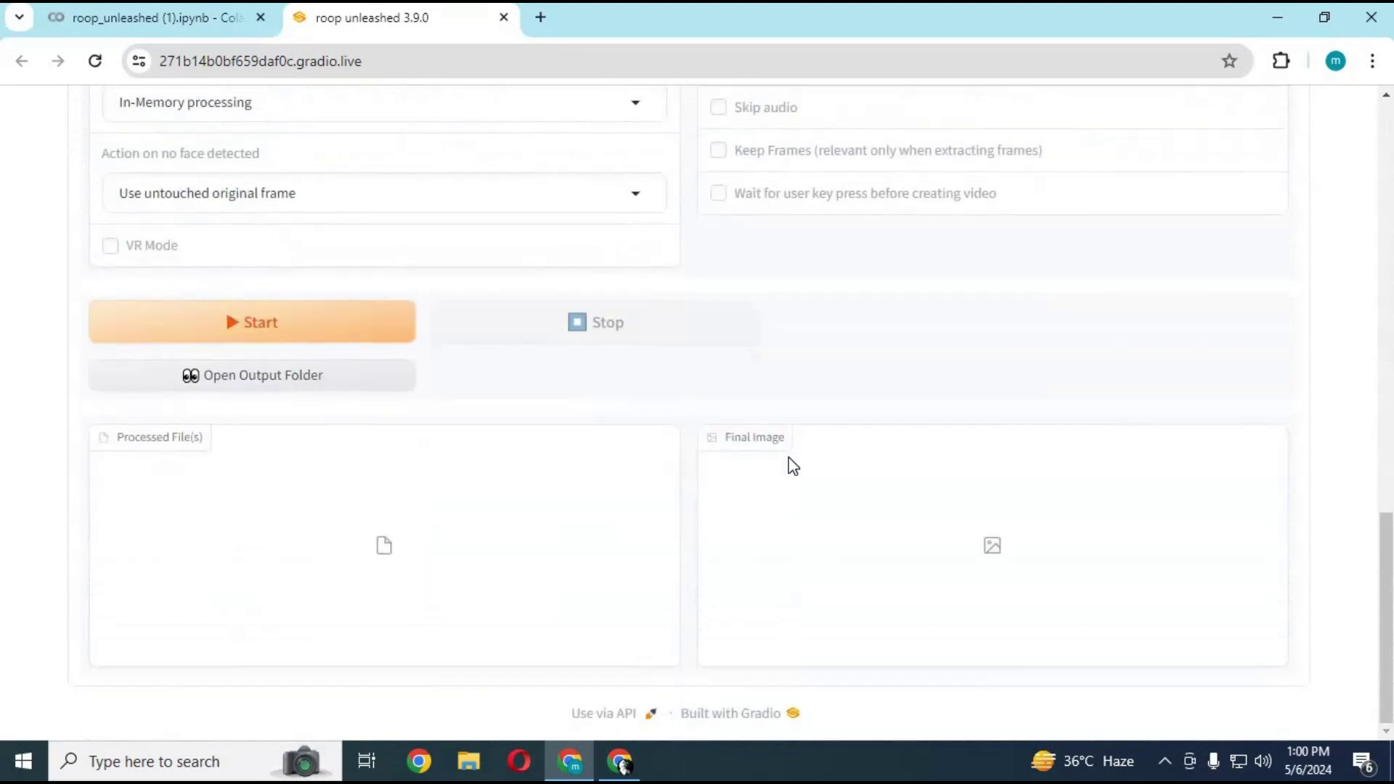
pyautogui.scroll(1, 793, 466)
pyautogui.scroll(5, 792, 467)
pyautogui.scroll(4, 794, 466)
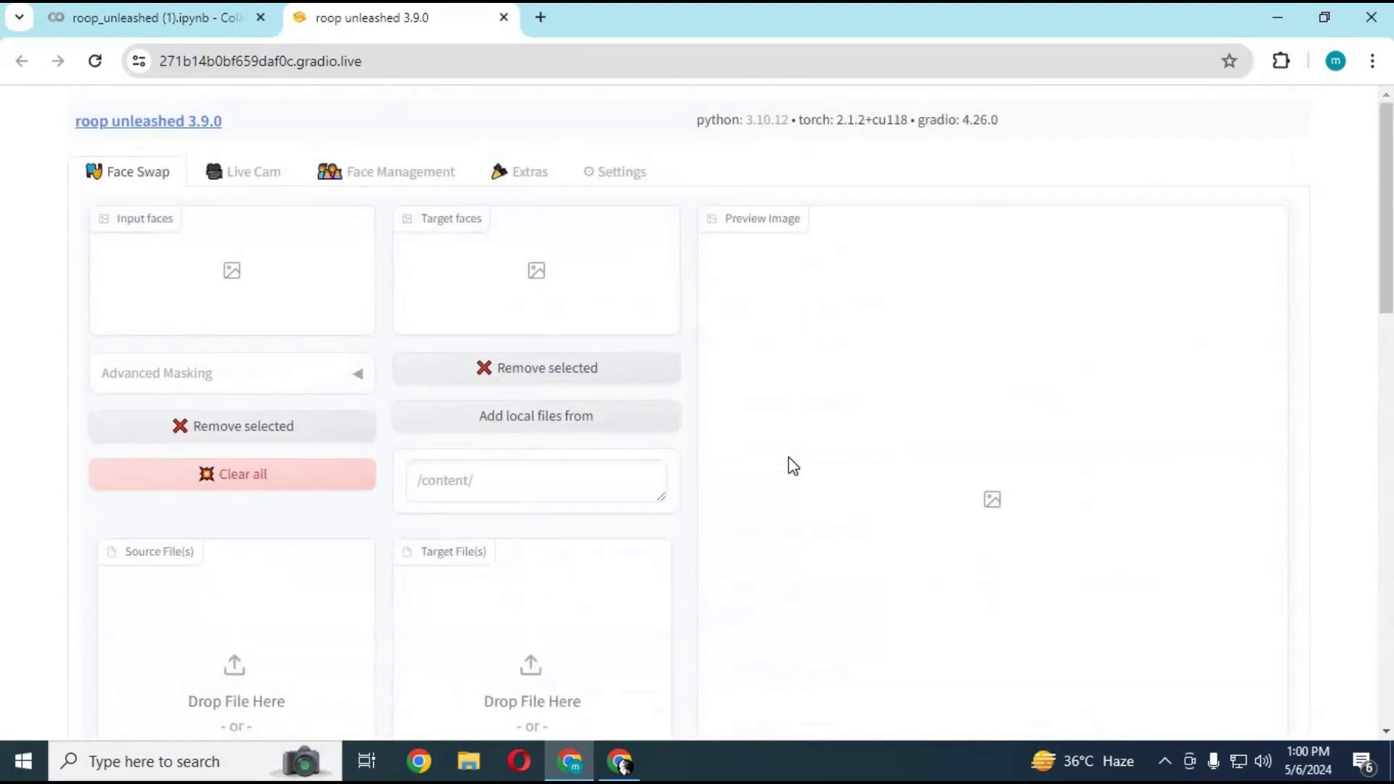